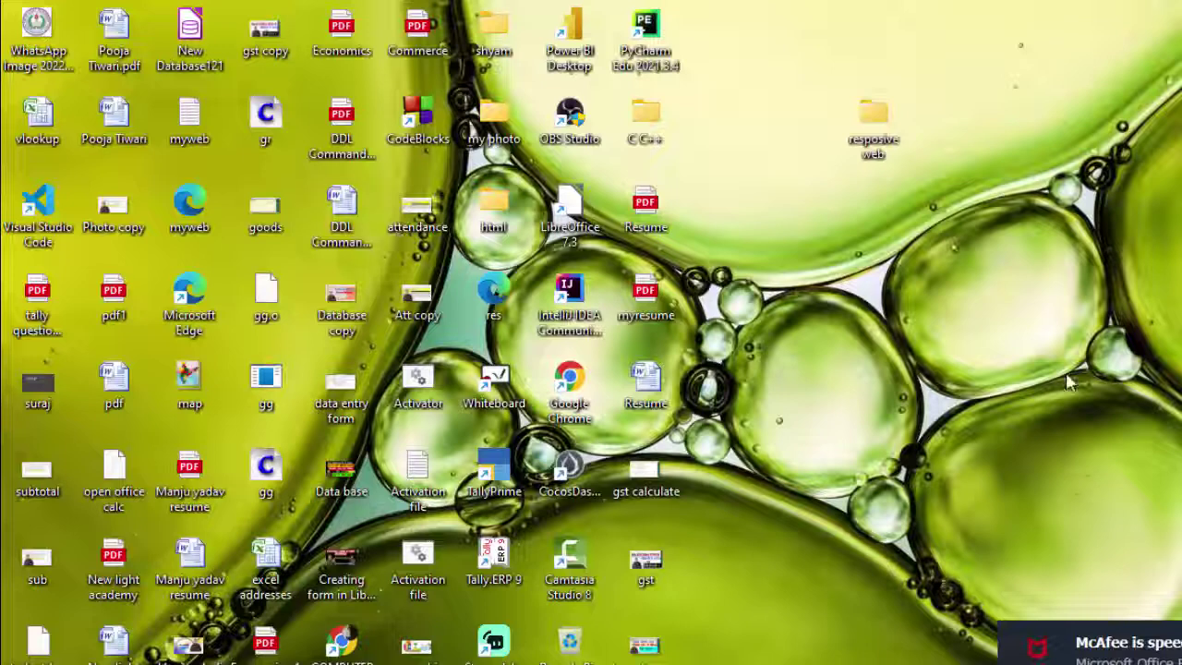
# Step: Refresh the desktop, then bring up the autosaved Book1 (version 1) workbook from the Excel taskbar
pyautogui.rightClick(1000, 94)
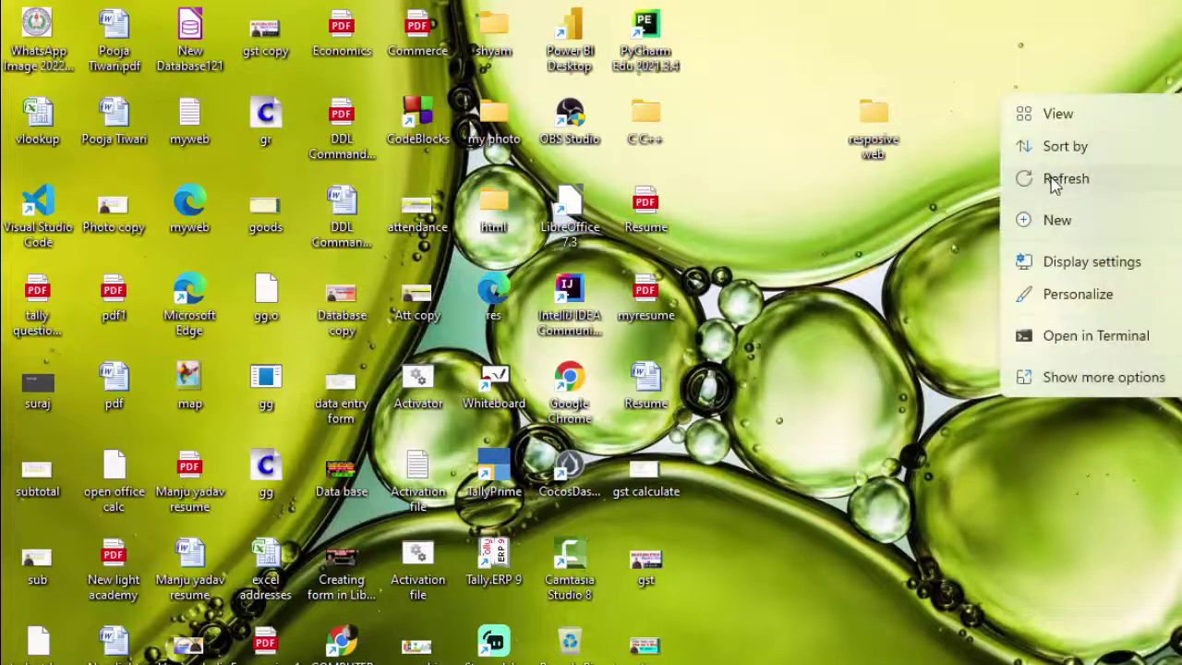
pyautogui.click(1053, 175)
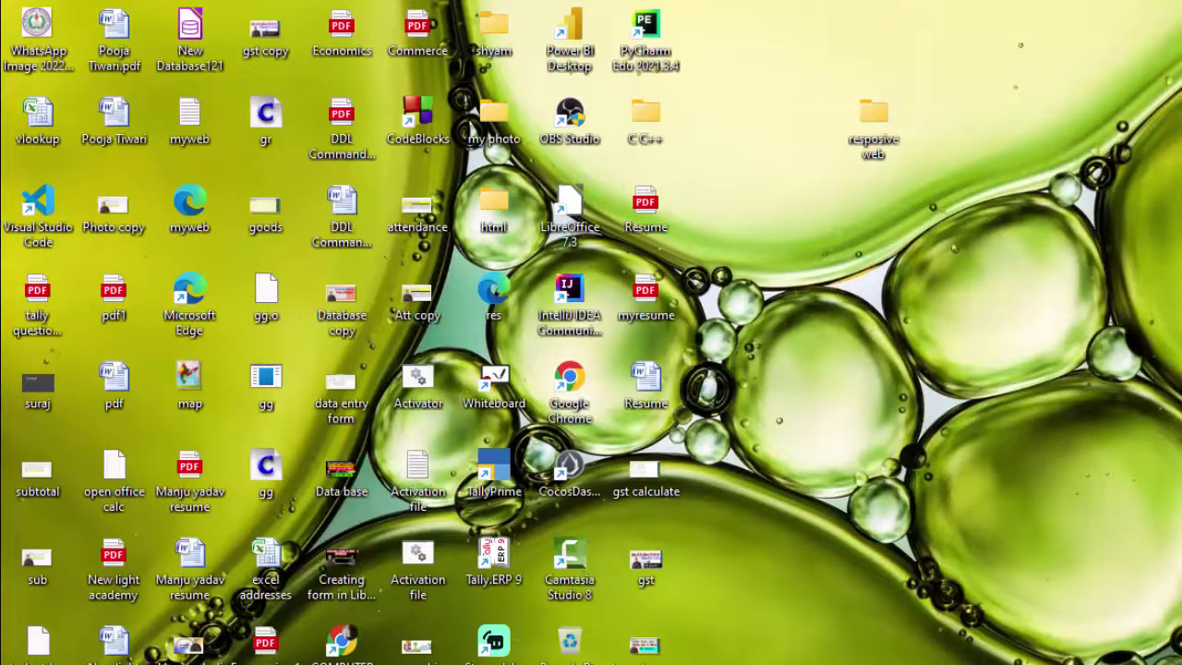
pyautogui.moveTo(748, 656)
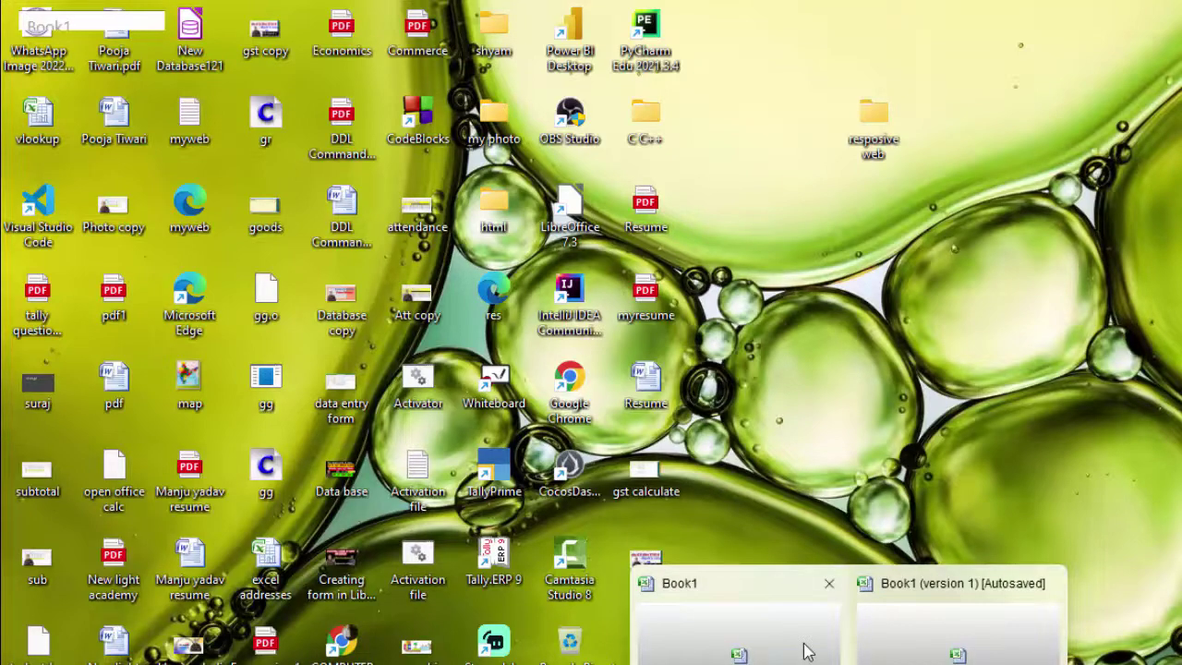
pyautogui.click(949, 633)
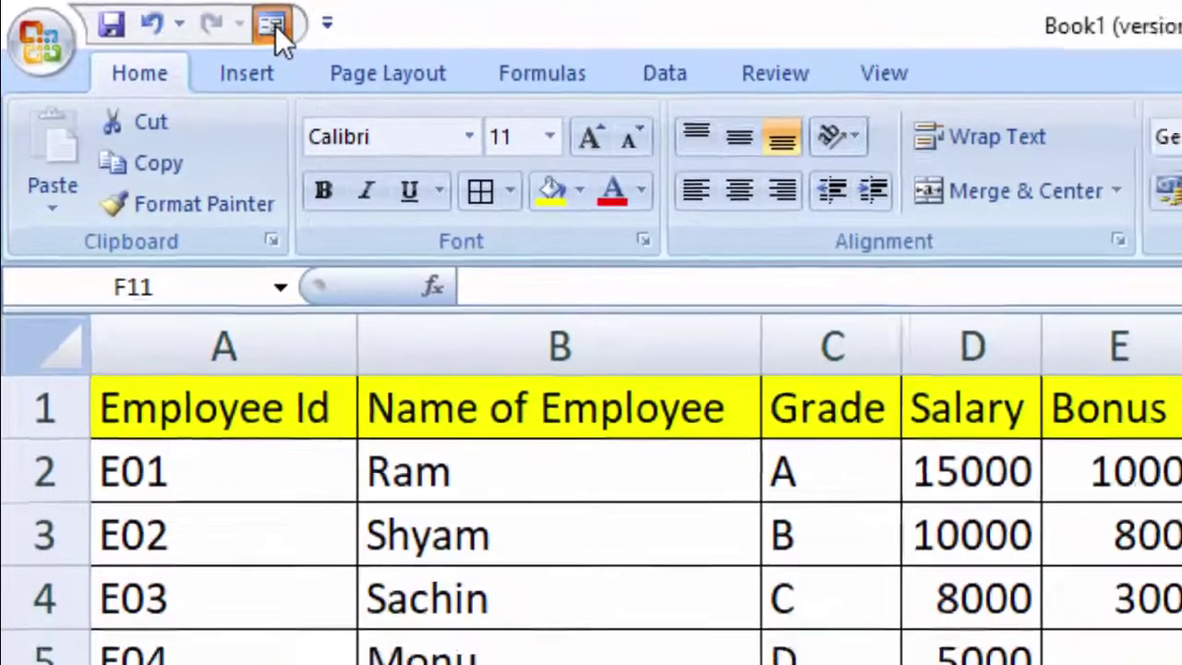
# Step: Dismiss the range error, select the table A1:F7, open its data form and start a New record
pyautogui.click(310, 27)
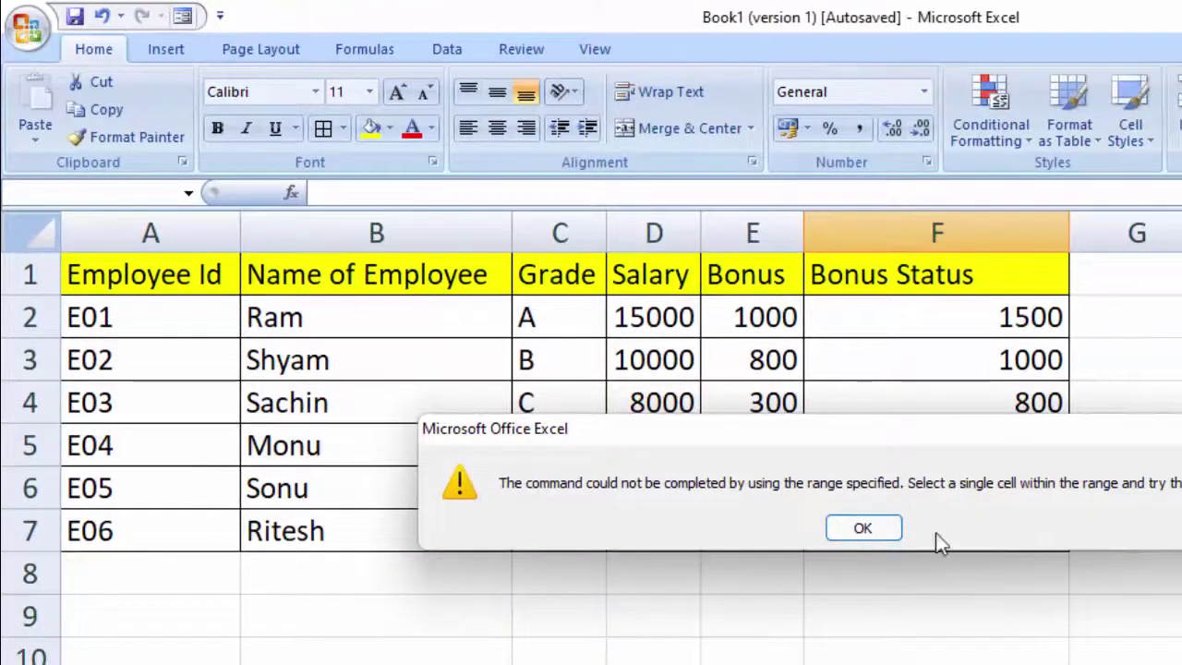
pyautogui.click(866, 524)
pyautogui.click(998, 540)
pyautogui.keyDown('shift'); pyautogui.click(83, 277); pyautogui.keyUp('shift')
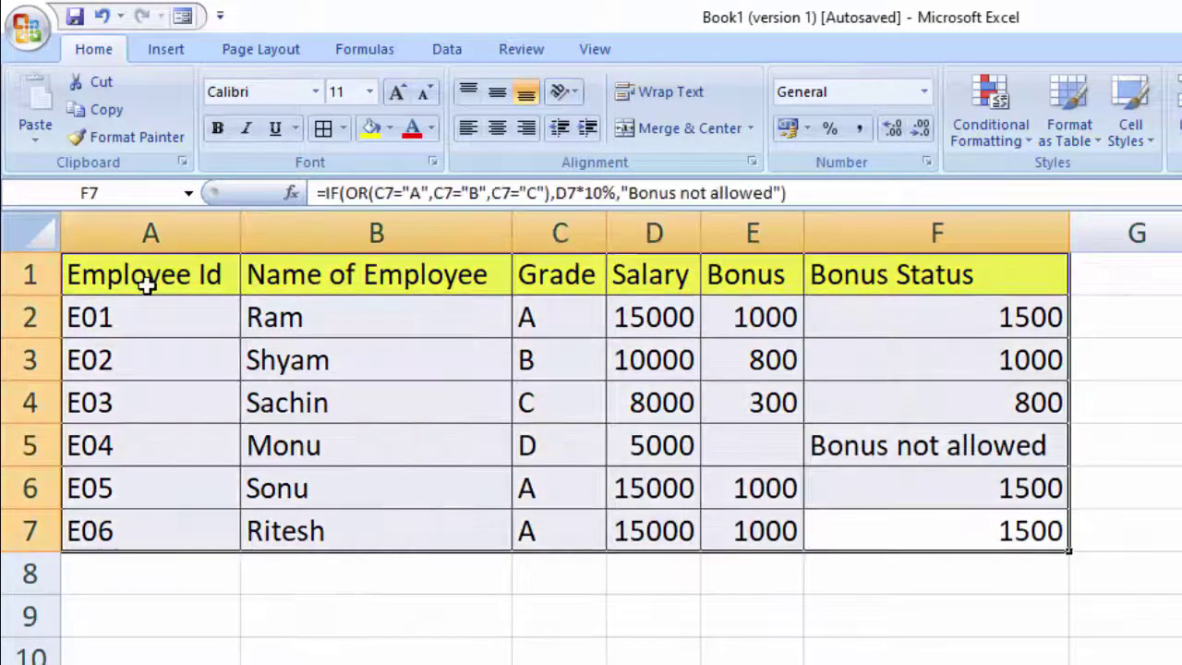
pyautogui.click(184, 11)
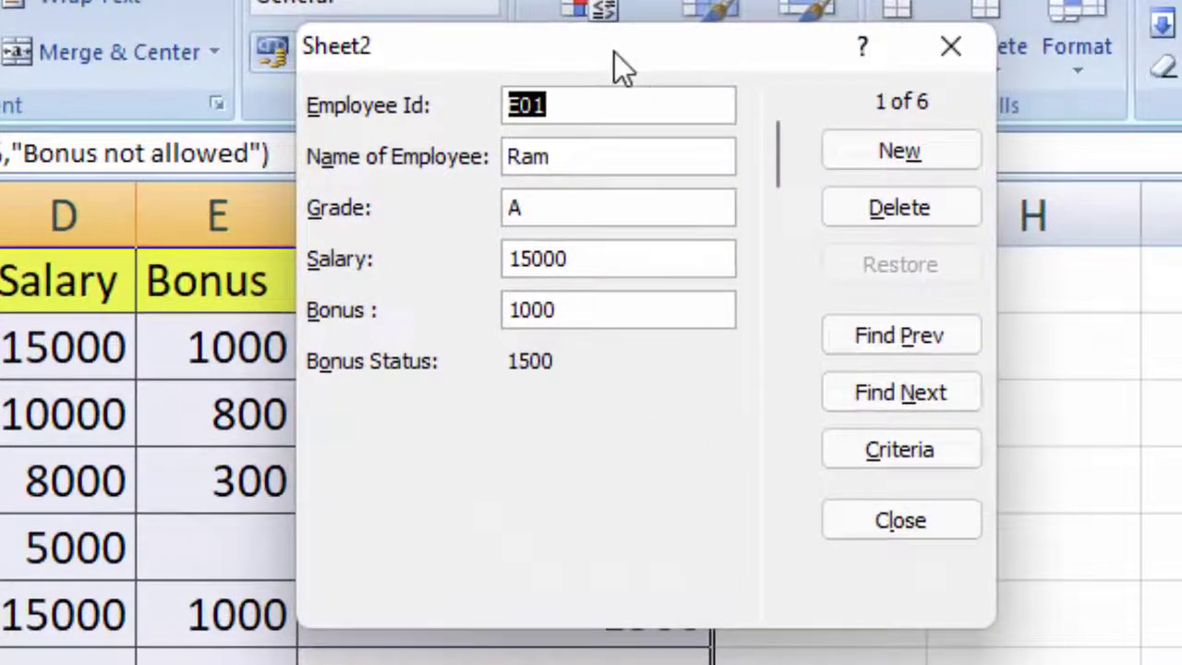
pyautogui.moveTo(614, 52)
pyautogui.mouseDown()
pyautogui.moveTo(501, 125)
pyautogui.moveTo(411, 74)
pyautogui.mouseUp()
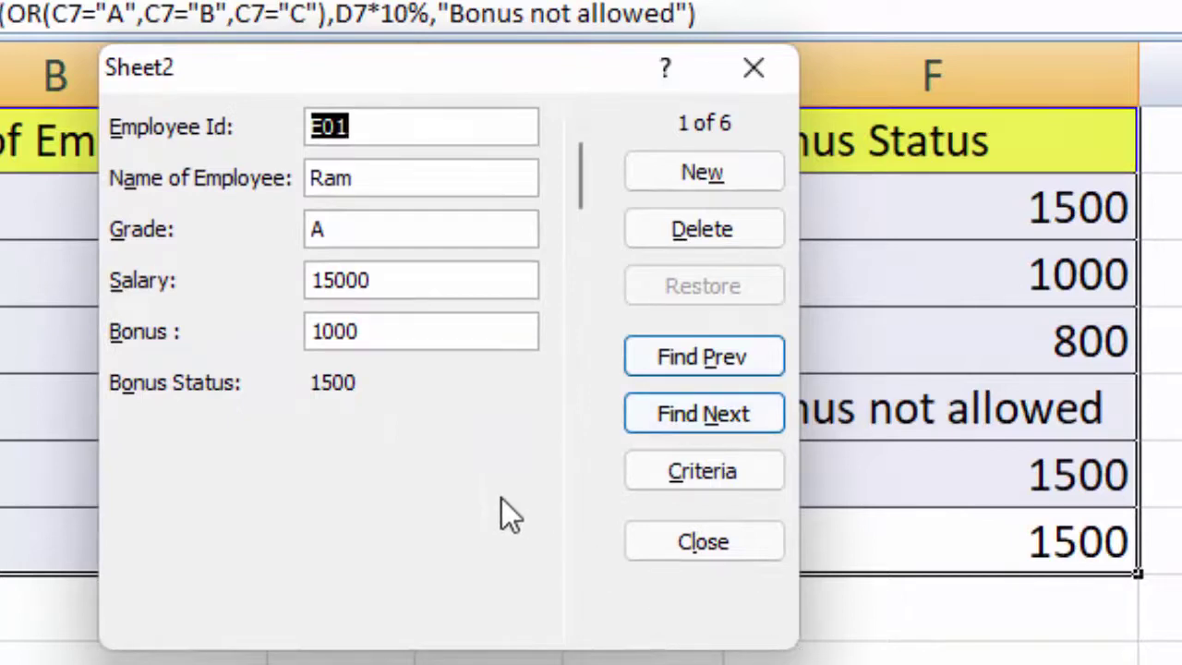
pyautogui.click(706, 165)
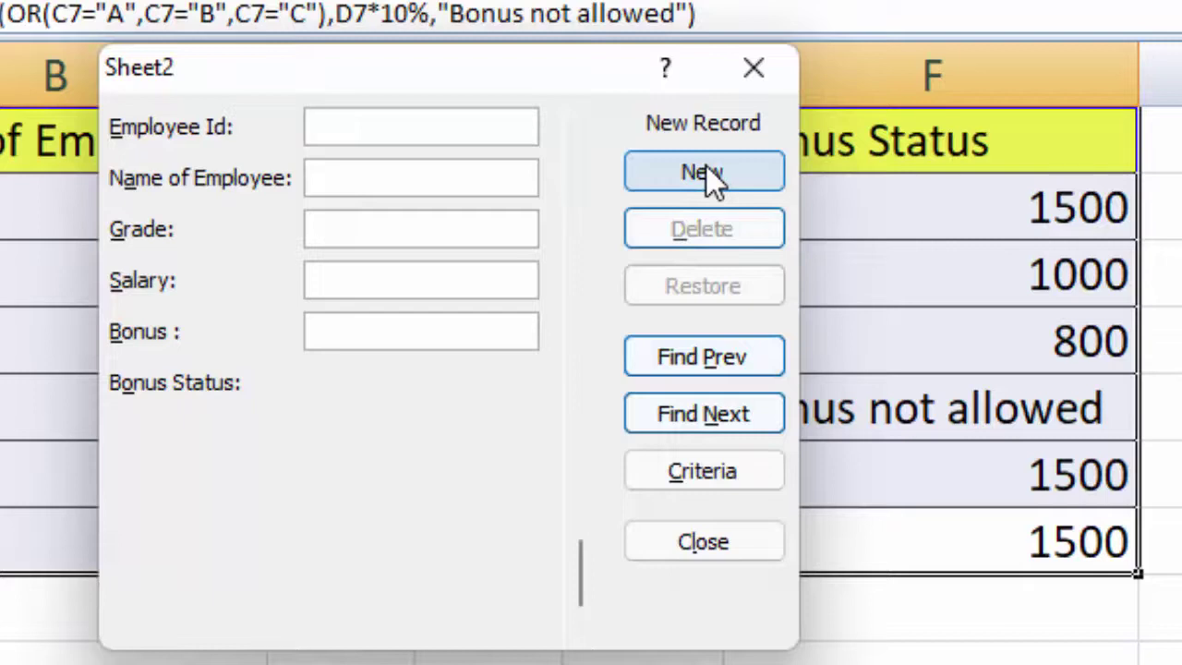
# Step: Enter Employee Id E012, the employee's name, grade A, salary 15000 and bonus 1000, then close the form to save
pyautogui.write('e012')
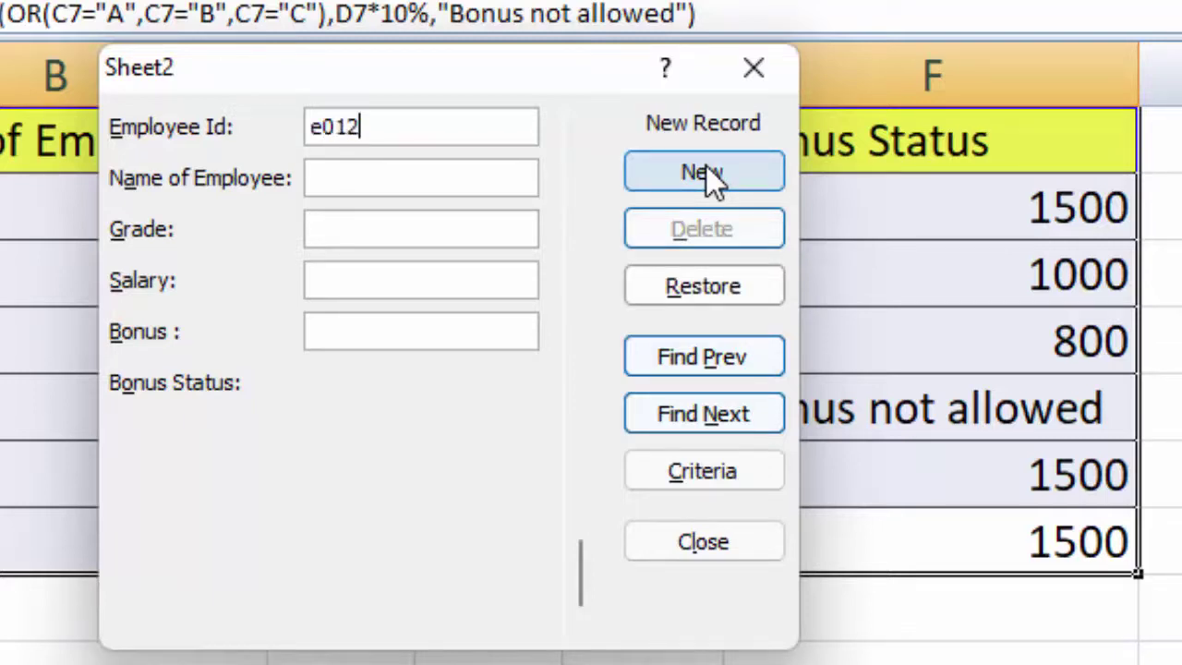
pyautogui.press('BackSpace')
pyautogui.press('BackSpace')
pyautogui.press('BackSpace')
pyautogui.press('BackSpace')
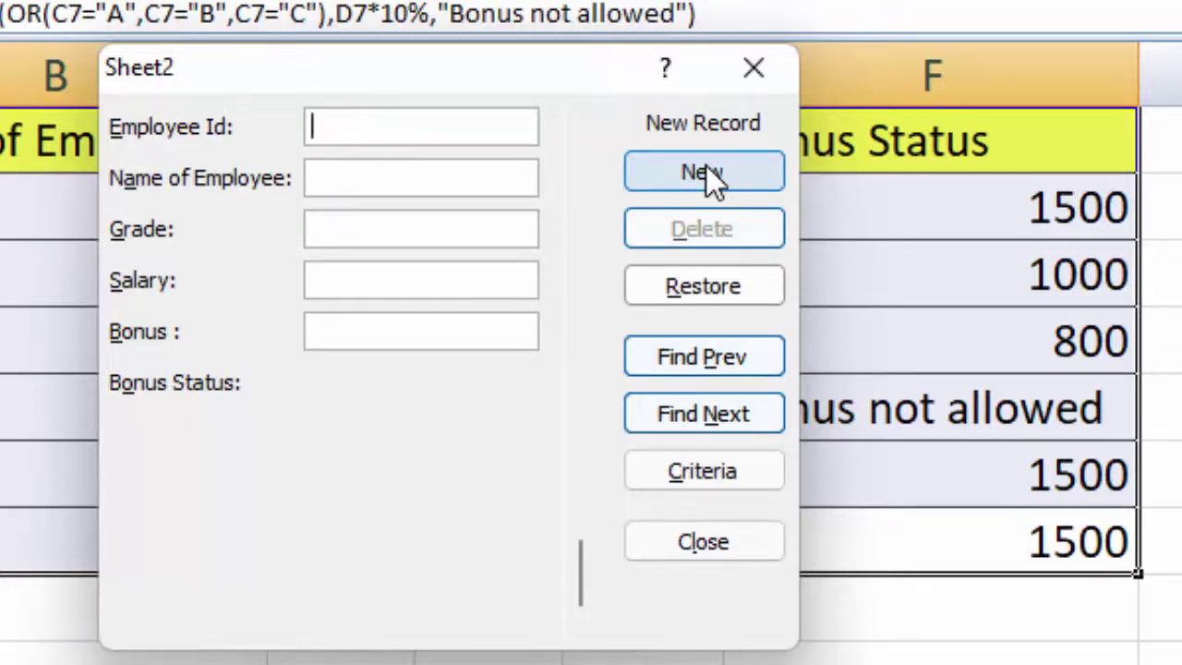
pyautogui.write('E0')
pyautogui.write('12')
pyautogui.press('Tab')
pyautogui.write('Gu')
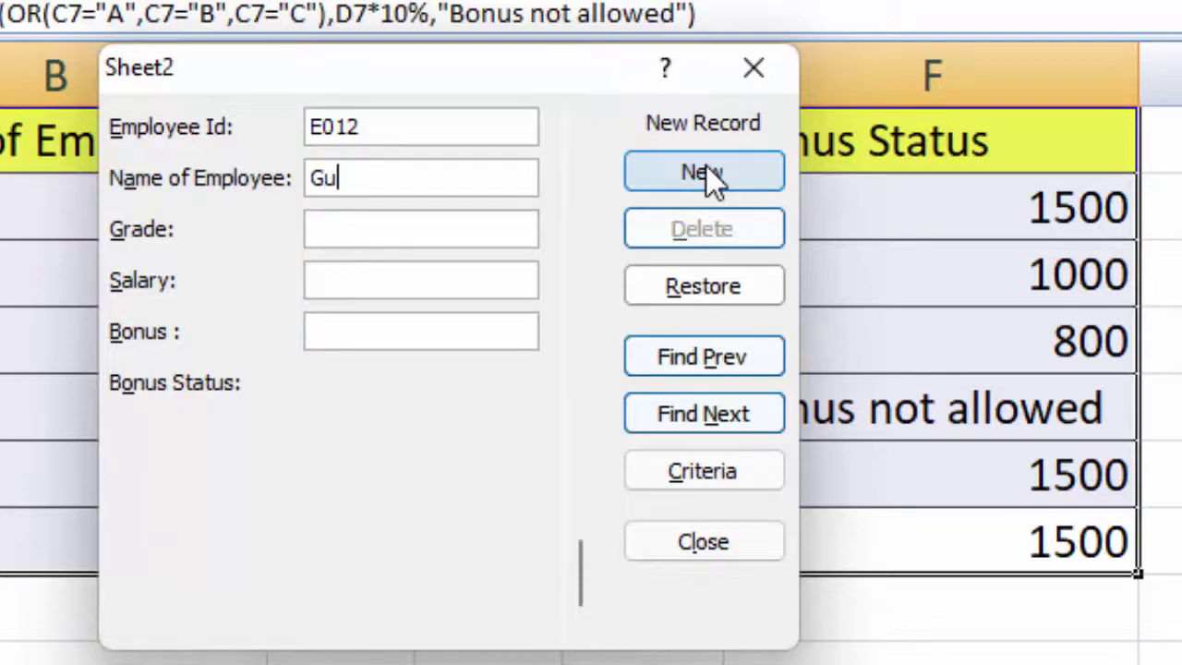
pyautogui.write('nja')
pyautogui.write('n')
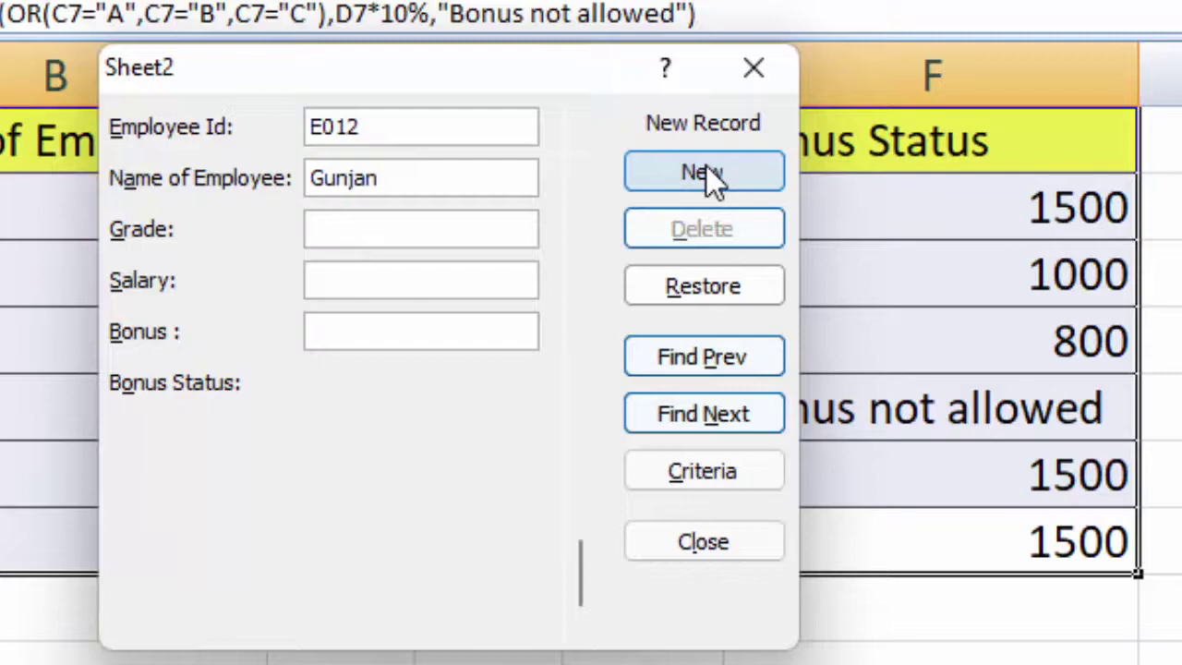
pyautogui.write('A')
pyautogui.write('000')
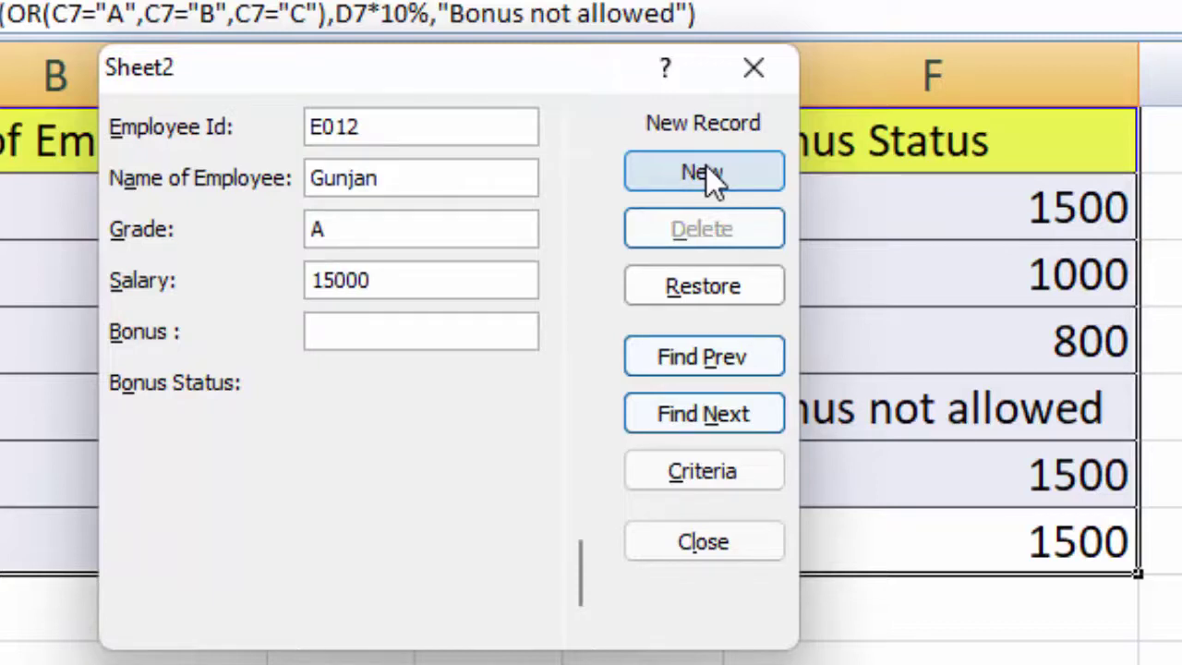
pyautogui.write('00')
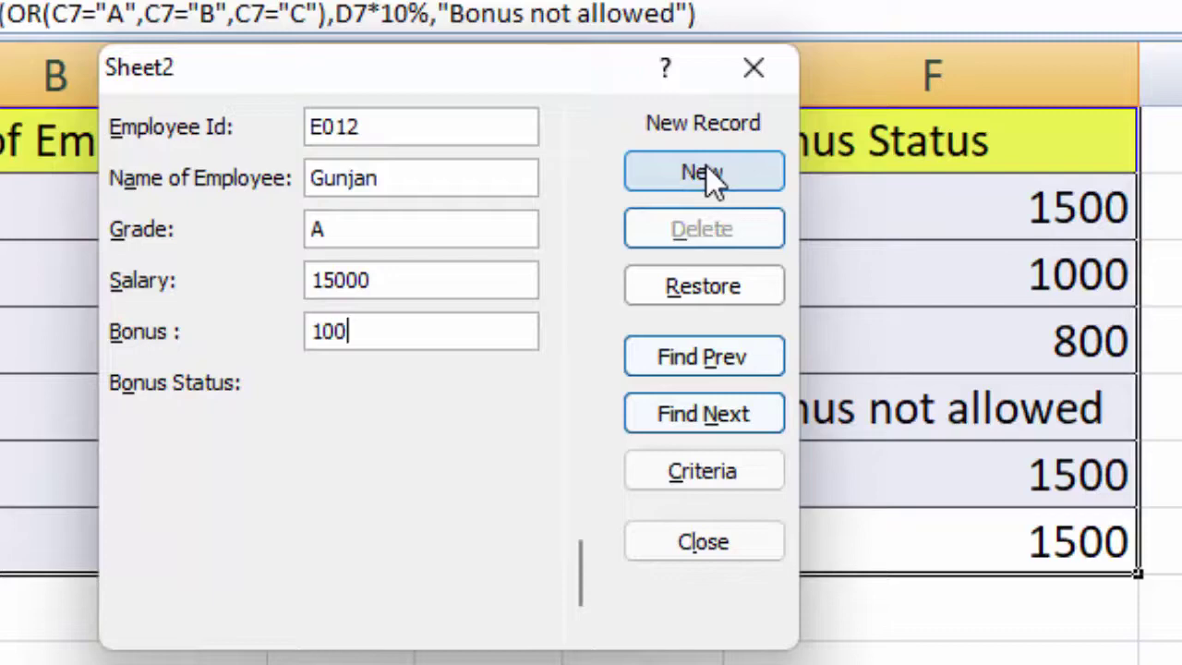
pyautogui.write('0')
pyautogui.click(705, 165)
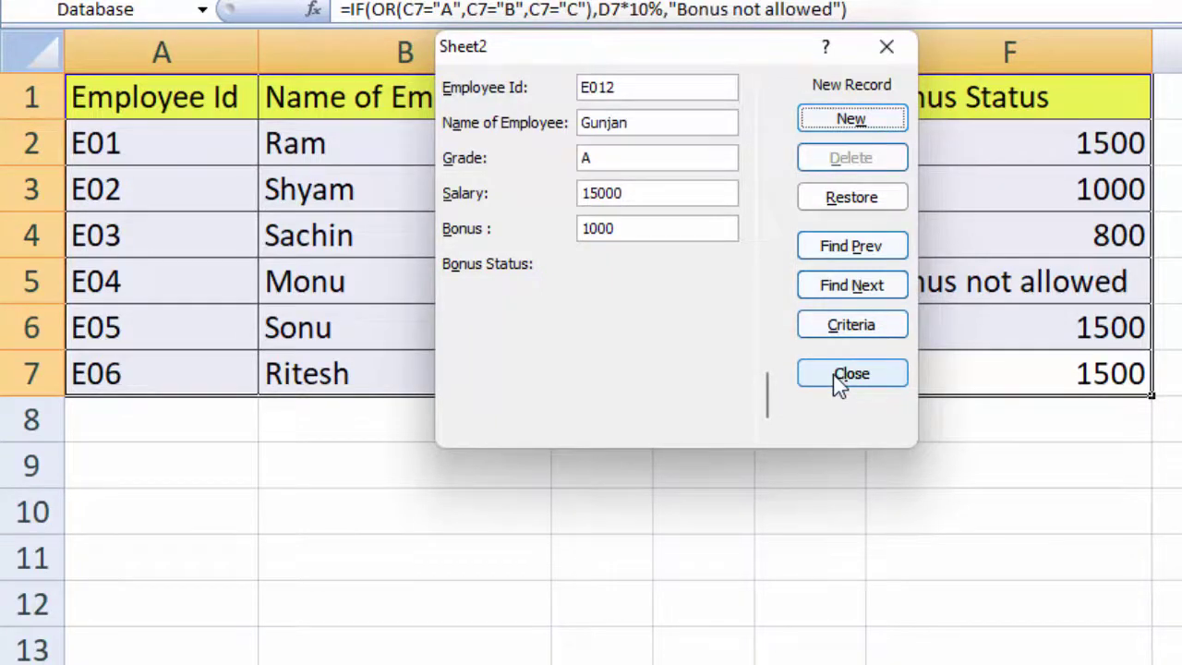
pyautogui.press('Tab')
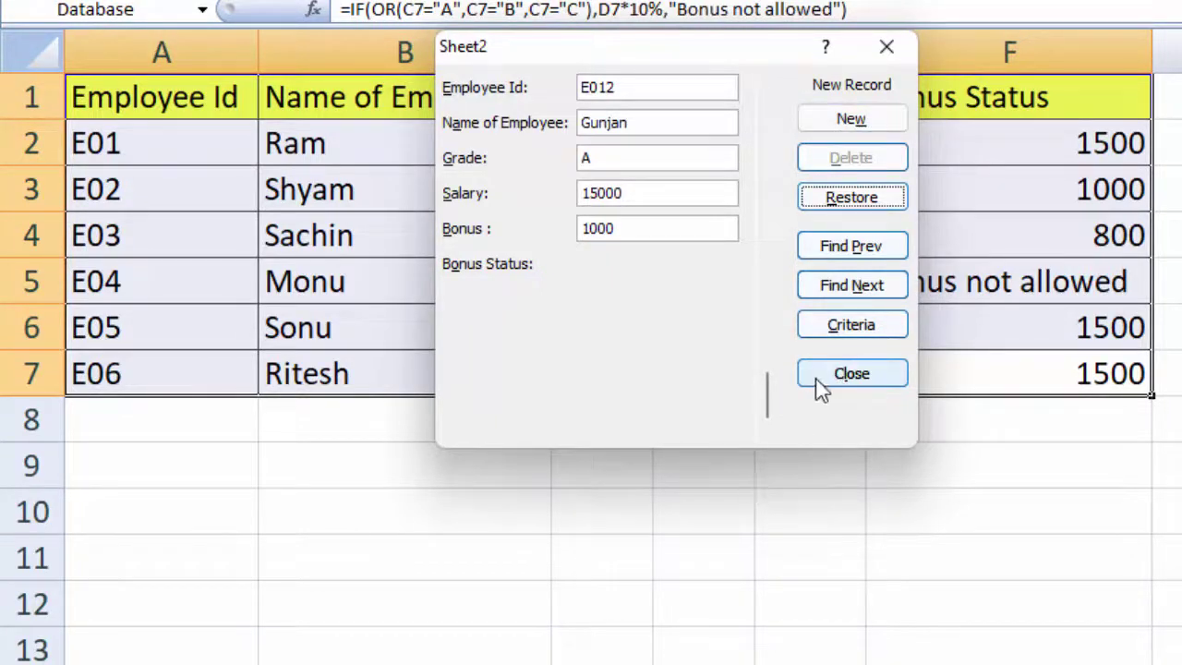
pyautogui.click(822, 386)
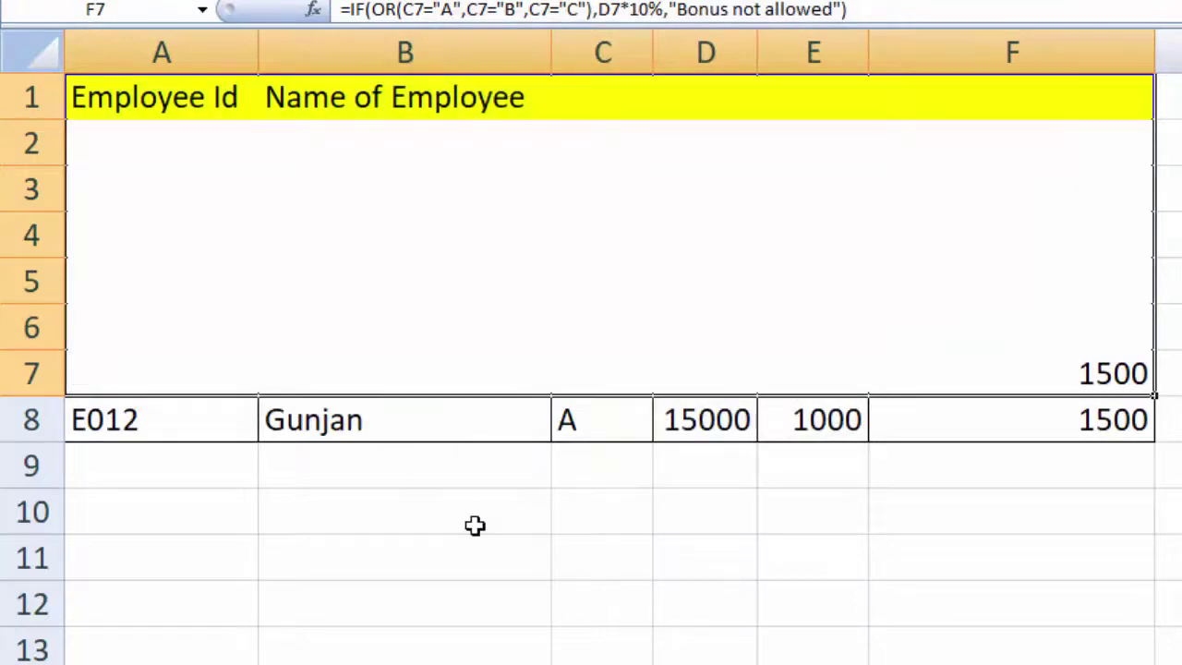
pyautogui.click(476, 526)
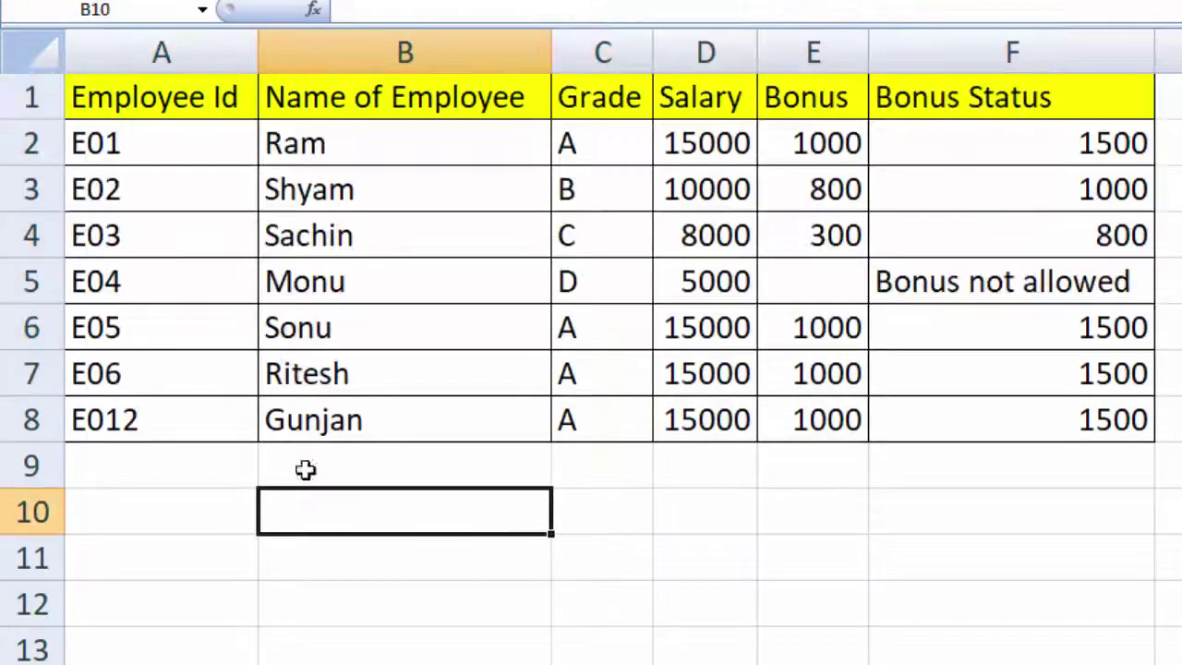
pyautogui.moveTo(120, 402)
pyautogui.mouseDown()
pyautogui.moveTo(759, 425)
pyautogui.moveTo(955, 409)
pyautogui.mouseUp()
pyautogui.click(388, 637)
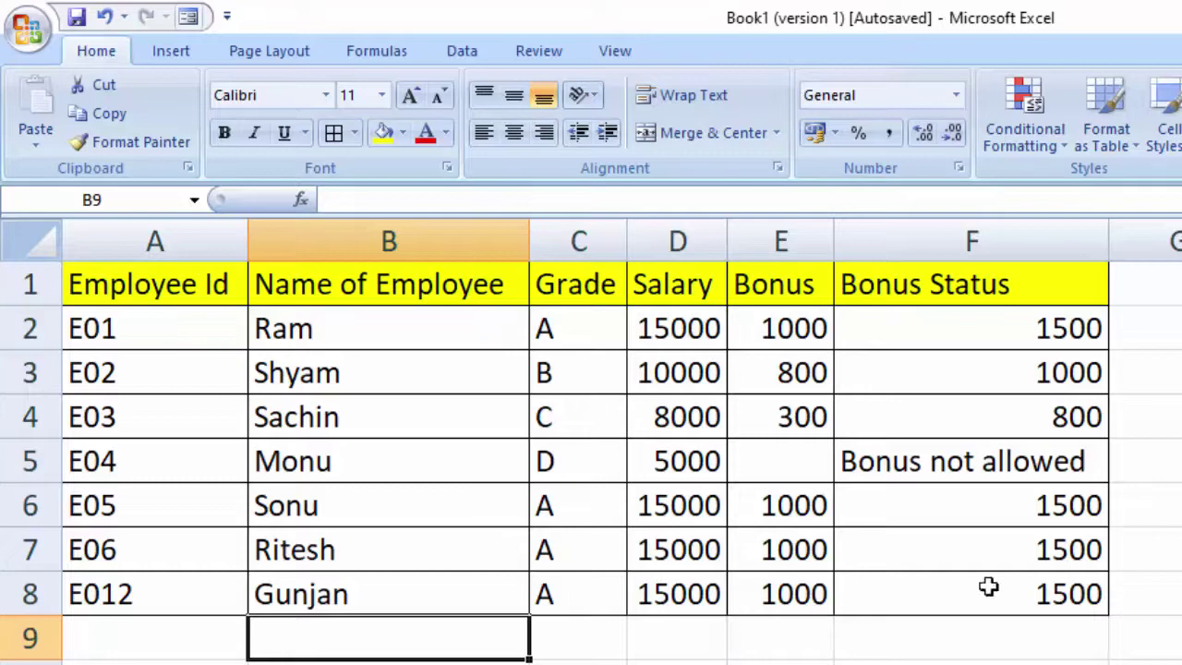
pyautogui.moveTo(988, 586); pyautogui.dragTo(158, 277)
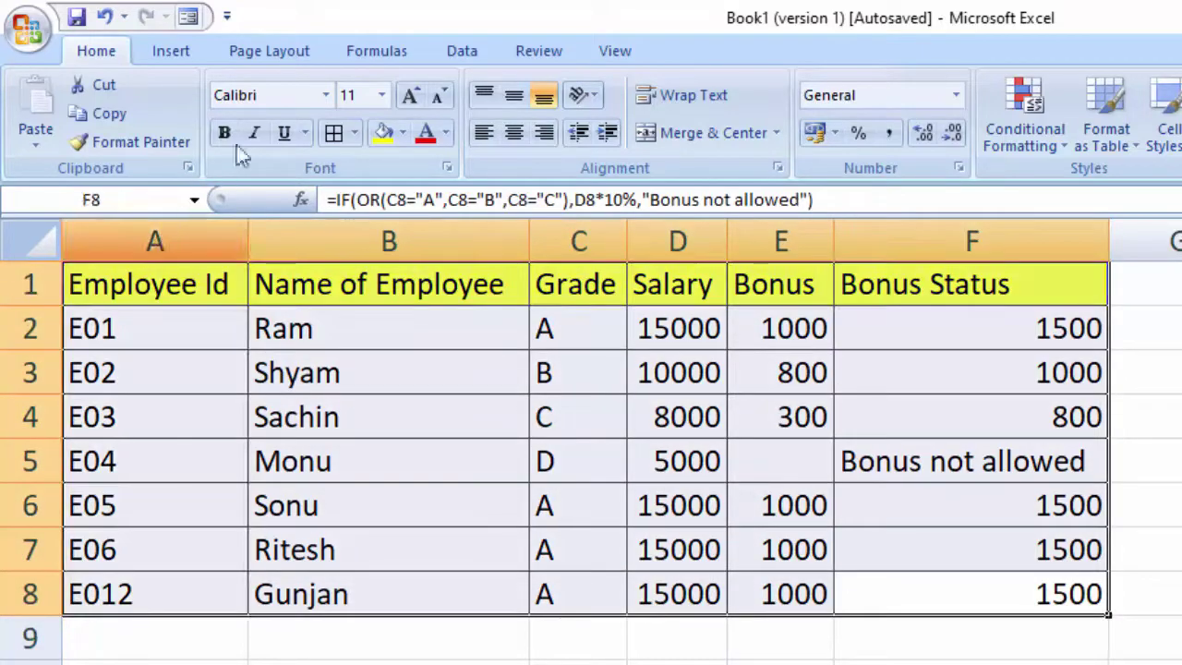
pyautogui.click(188, 17)
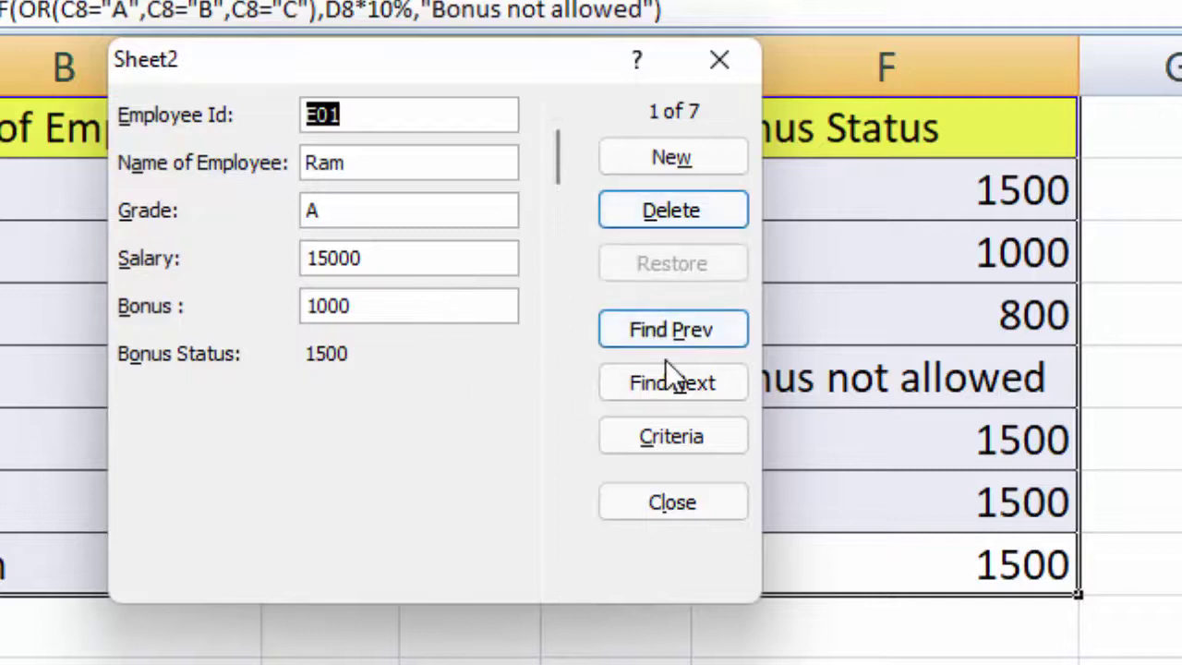
pyautogui.click(681, 386)
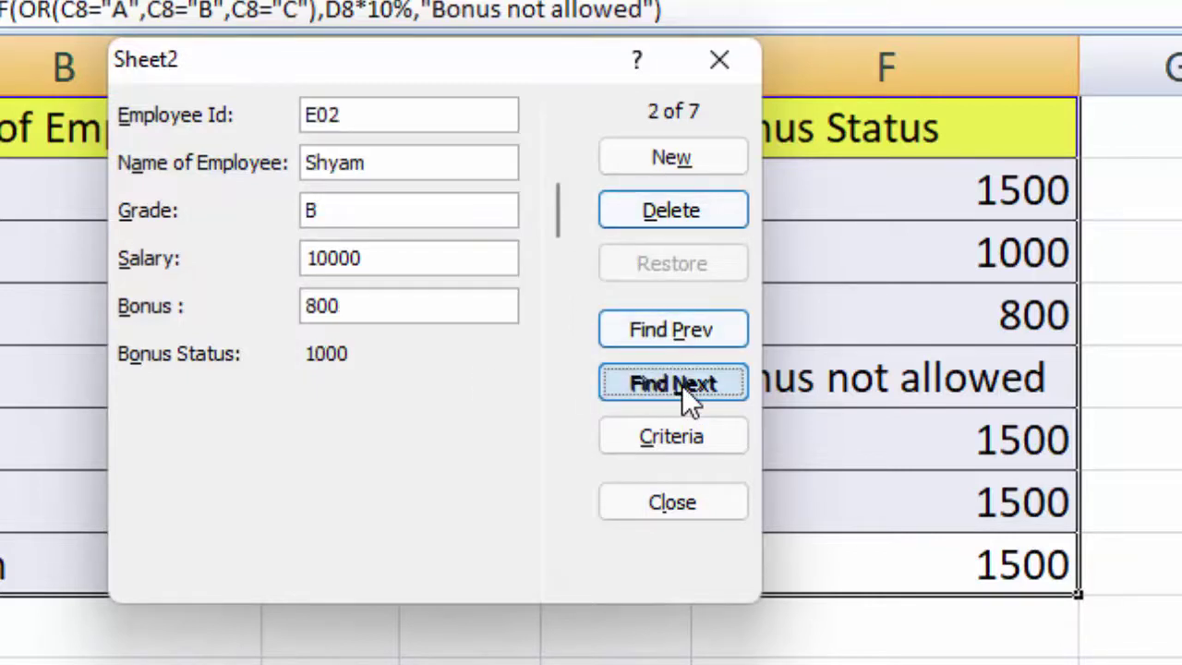
pyautogui.click(681, 386)
pyautogui.click(682, 385)
pyautogui.click(682, 385)
pyautogui.click(682, 385)
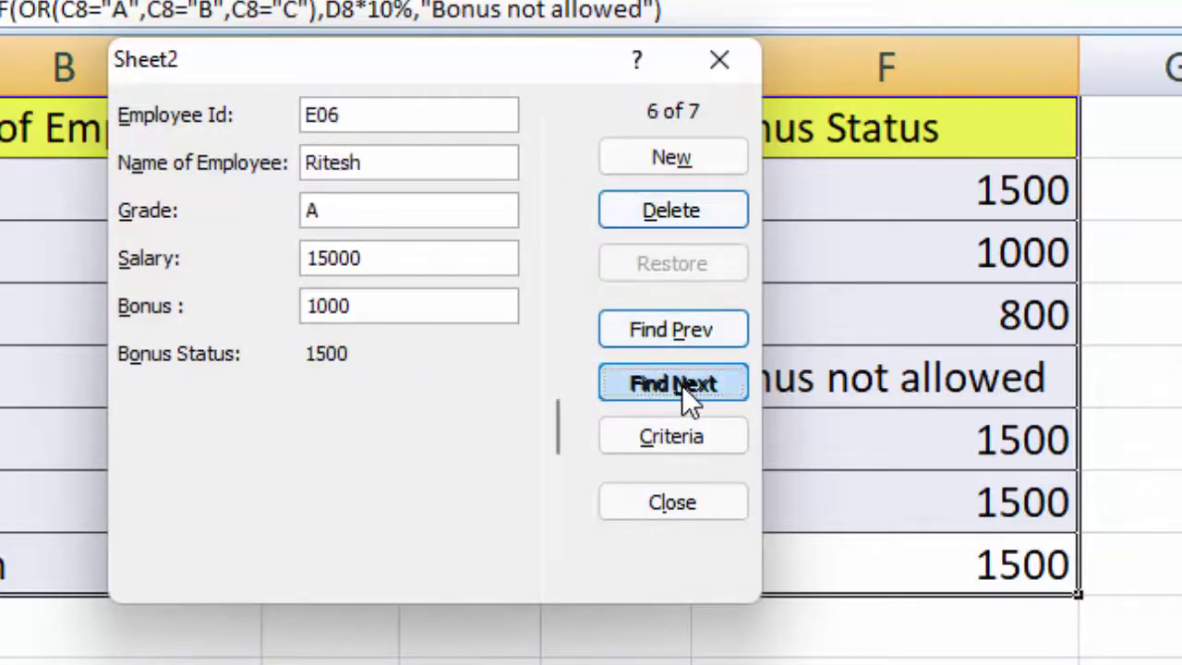
pyautogui.click(681, 385)
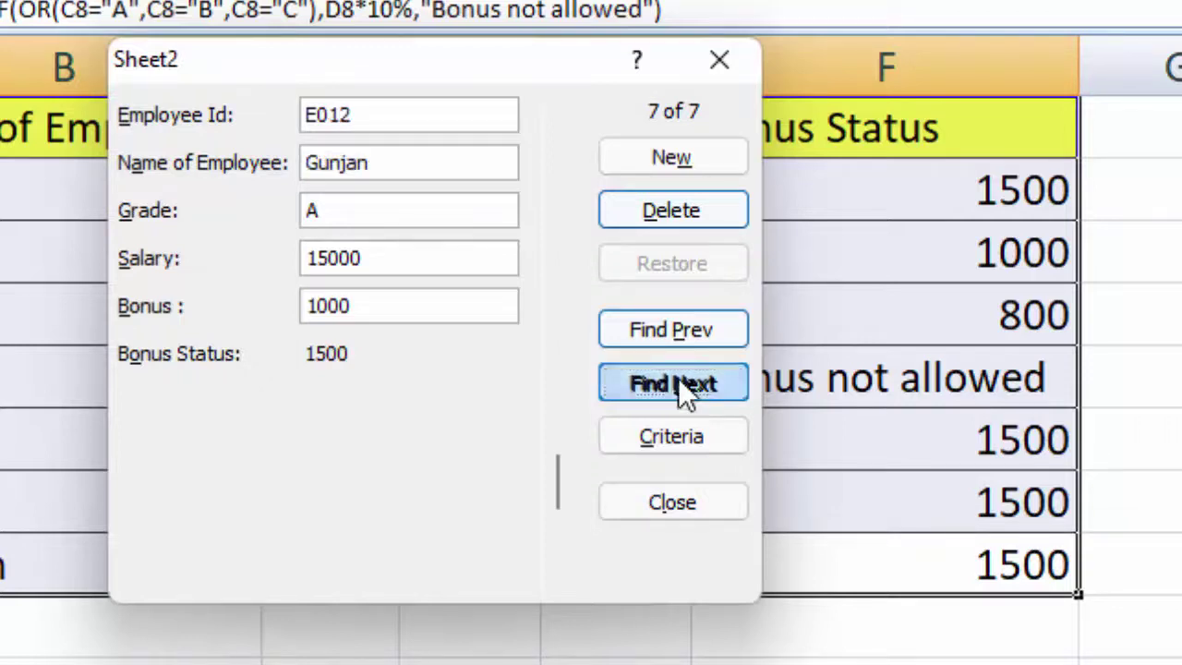
pyautogui.moveTo(447, 77); pyautogui.dragTo(748, 119)
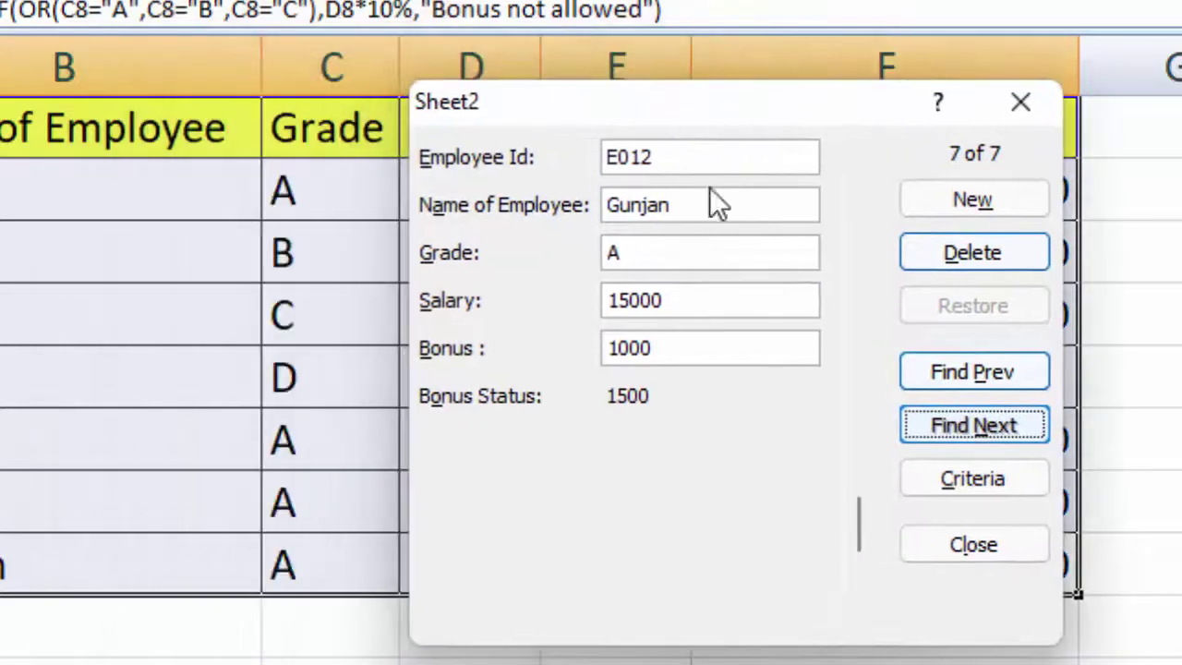
pyautogui.click(974, 549)
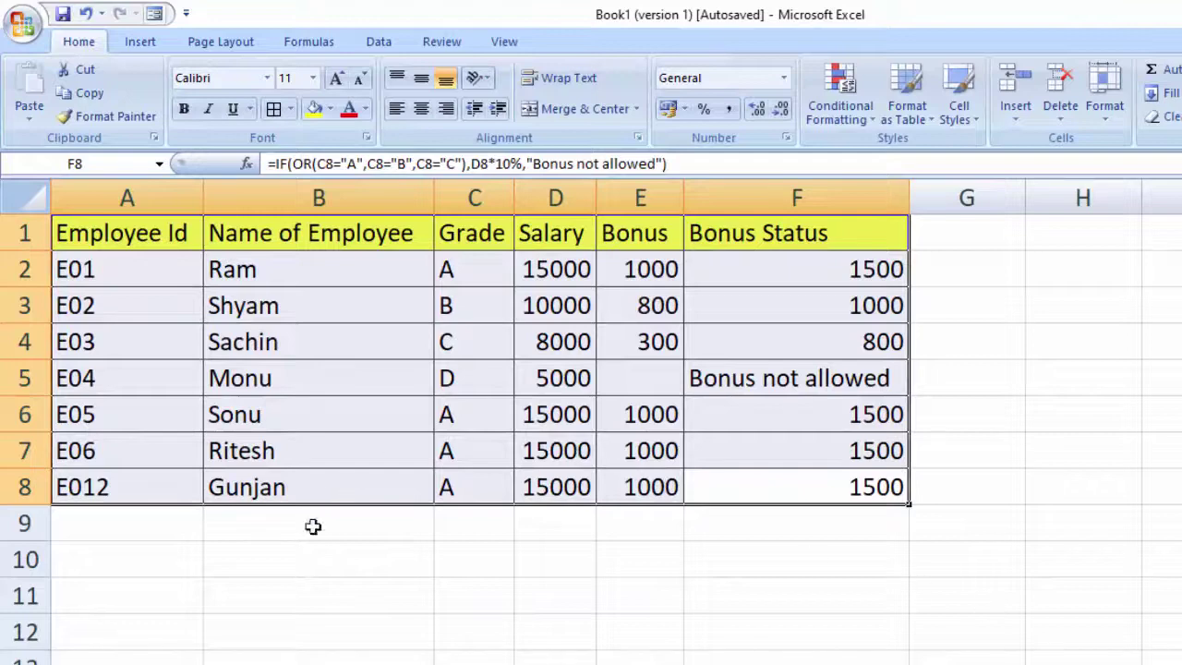
# Step: Switch to the header-only sheet and select the header row plus the empty row beneath it from A1
pyautogui.hotkey('ctrl', 'pagedown')
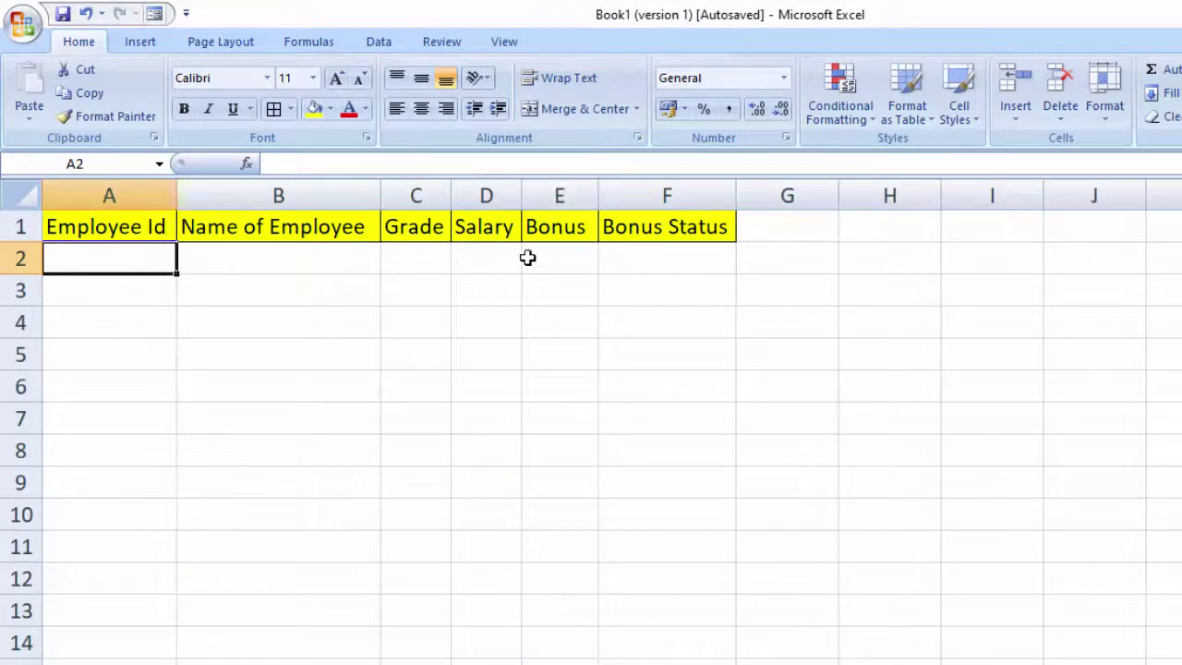
pyautogui.click(100, 229)
pyautogui.moveTo(100, 229); pyautogui.dragTo(630, 336)
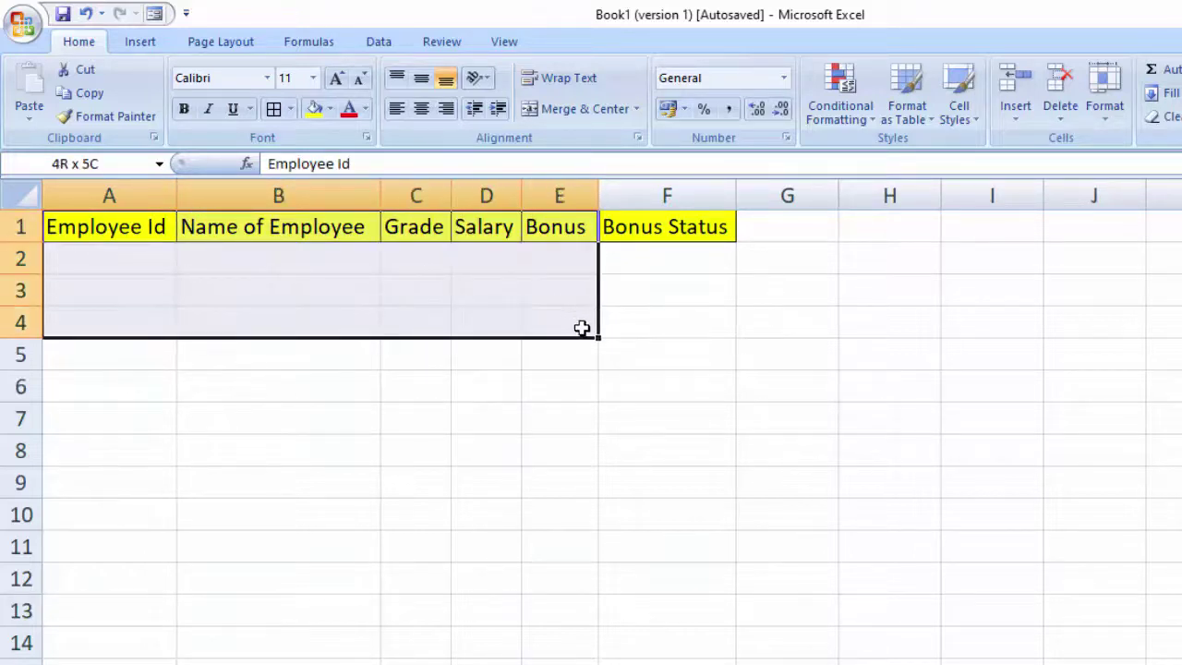
pyautogui.moveTo(629, 336); pyautogui.dragTo(641, 264)
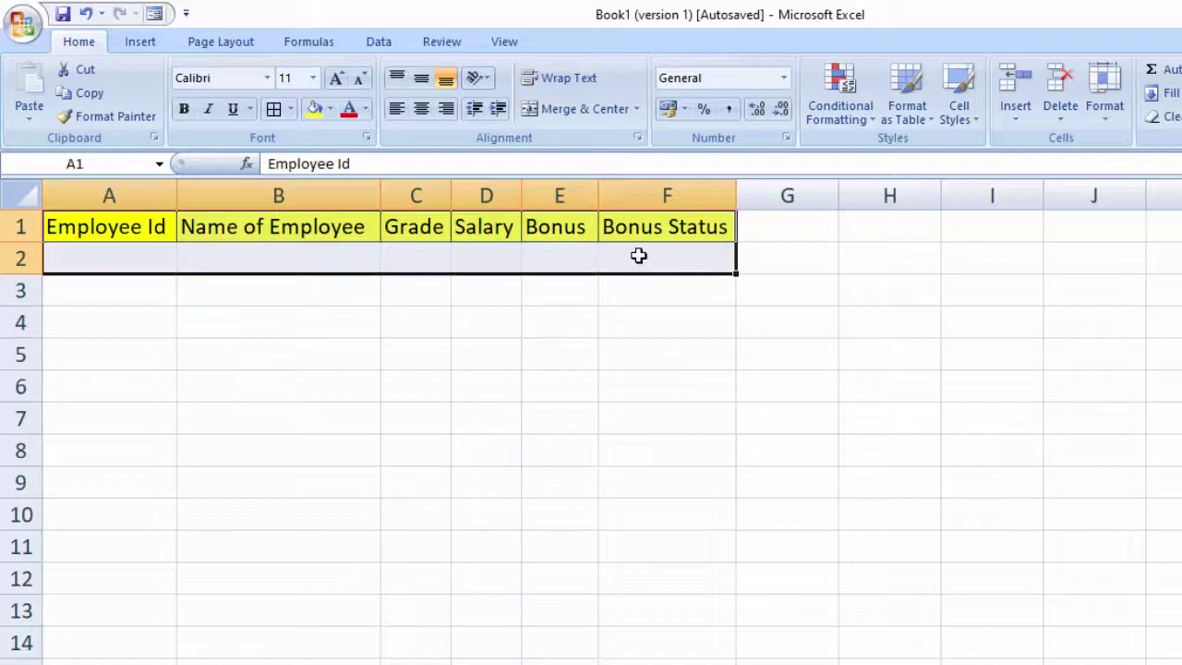
pyautogui.moveTo(121, 233); pyautogui.dragTo(713, 262)
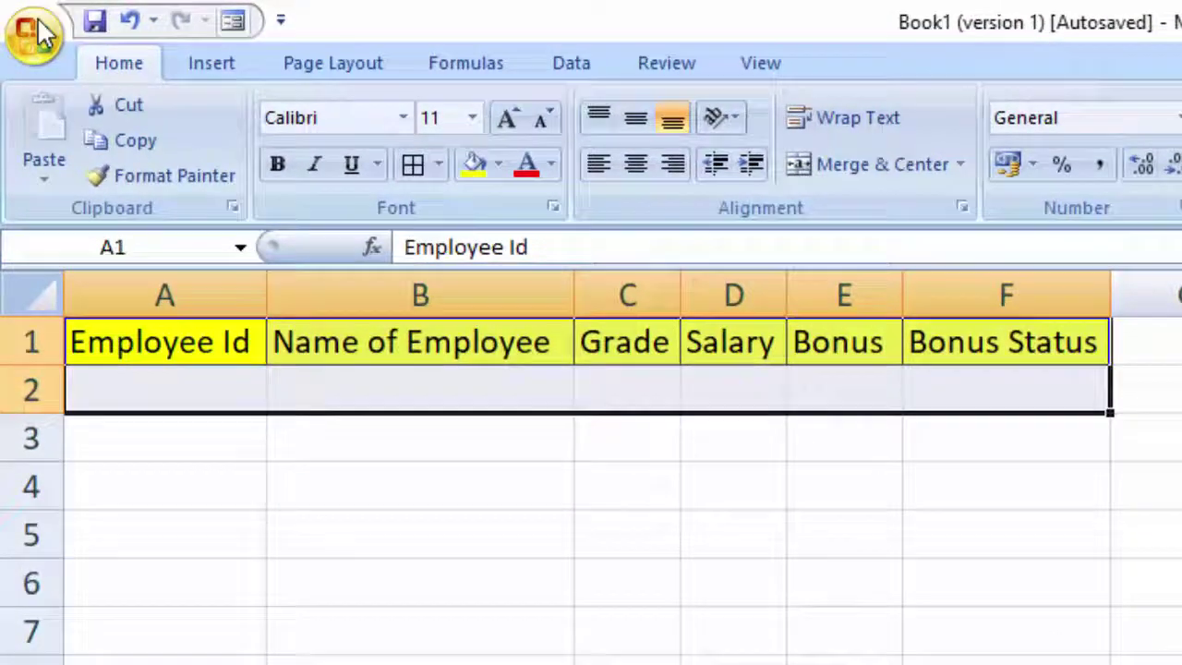
# Step: In Excel Options' Customize page, show the All Commands list
pyautogui.click(35, 32)
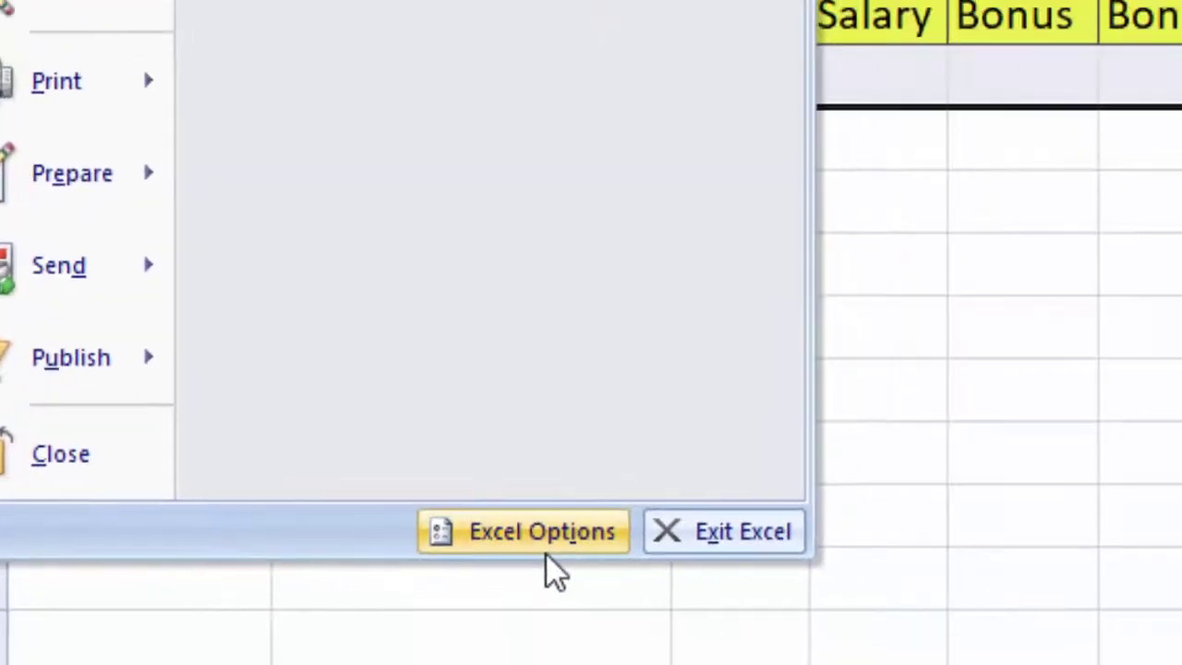
pyautogui.click(545, 550)
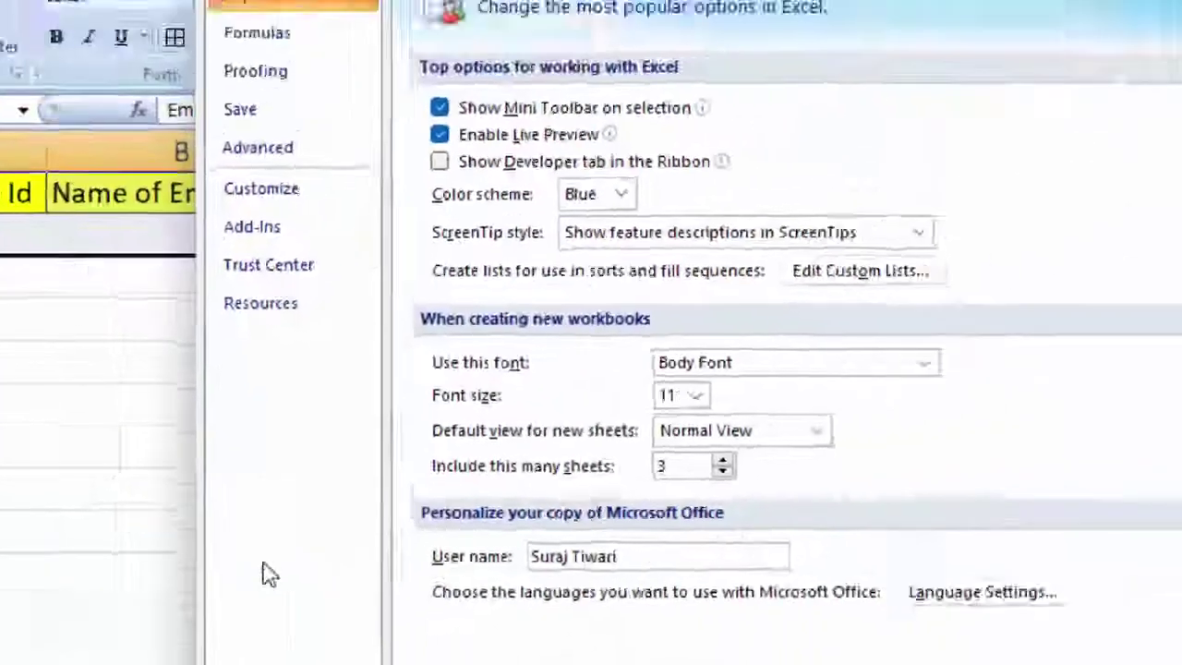
pyautogui.click(113, 287)
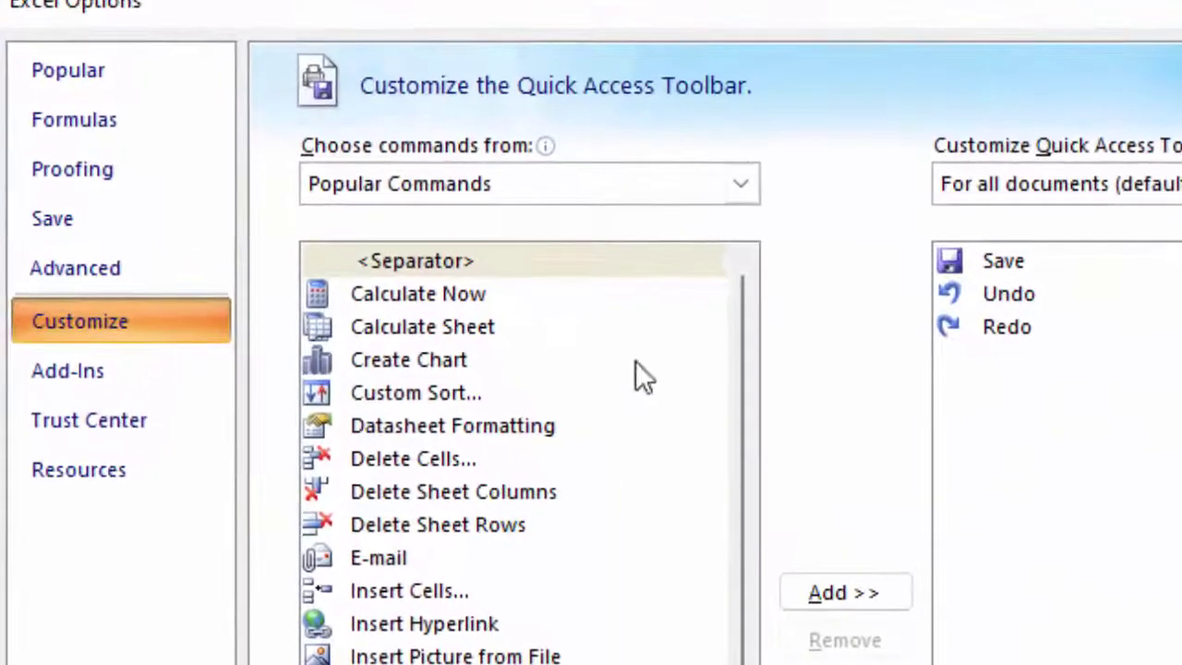
pyautogui.click(744, 194)
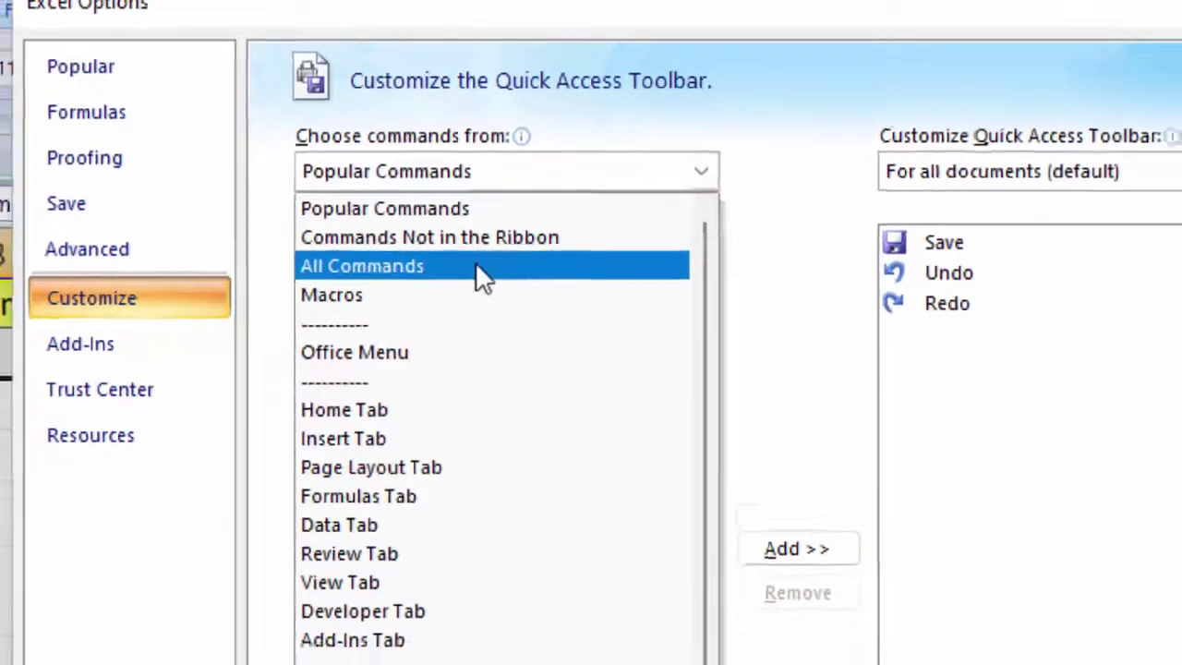
pyautogui.click(503, 287)
# Step: Add the Form... command to the Quick Access Toolbar and confirm with OK
pyautogui.scroll(-6, 417, 362)
pyautogui.scroll(-5, 416, 363)
pyautogui.scroll(-4, 414, 361)
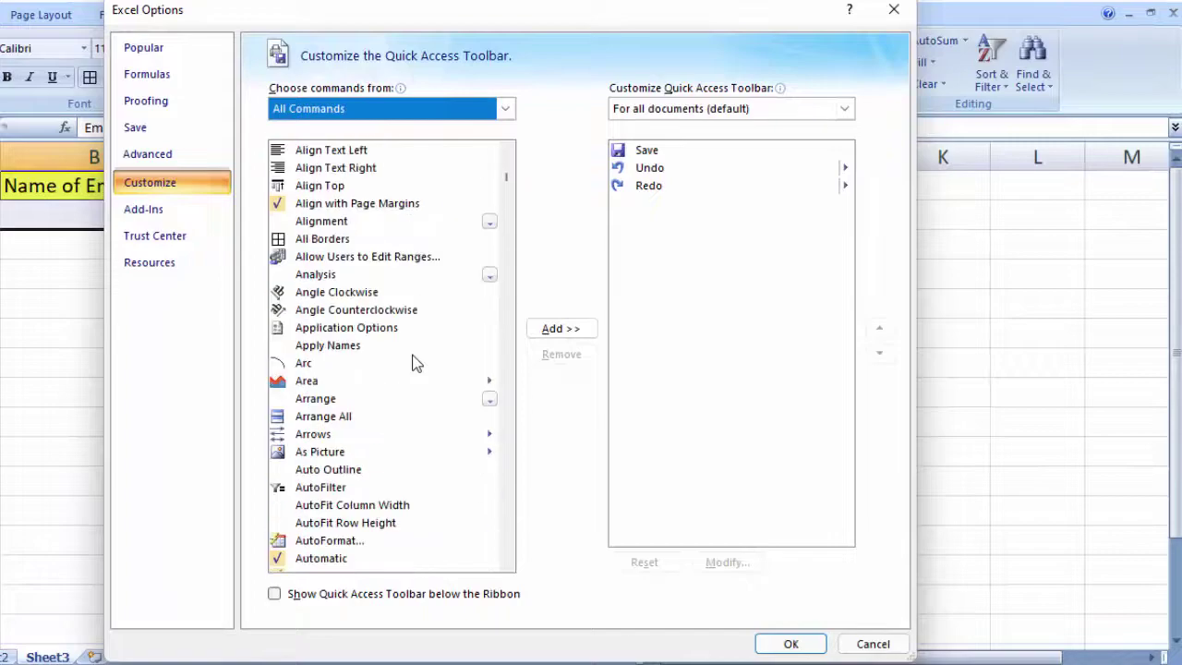
pyautogui.scroll(-5, 415, 361)
pyautogui.scroll(-7, 415, 361)
pyautogui.scroll(-5, 415, 361)
pyautogui.scroll(-4, 415, 361)
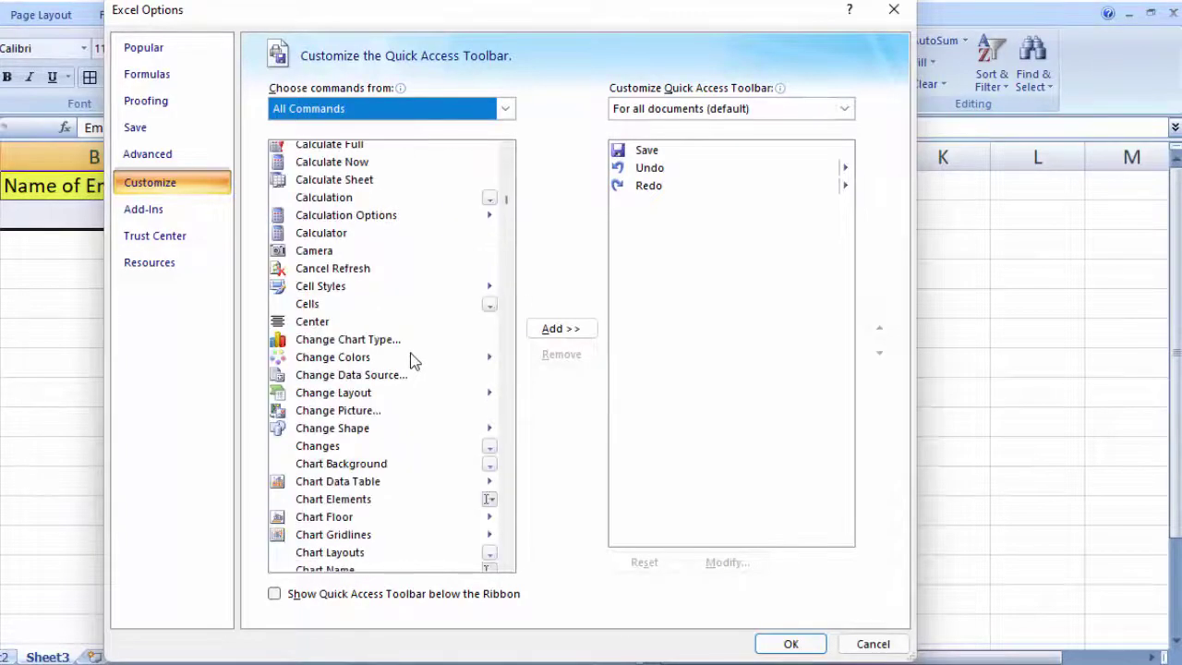
pyautogui.scroll(-7, 413, 360)
pyautogui.scroll(-5, 413, 359)
pyautogui.scroll(-6, 416, 351)
pyautogui.scroll(-7, 414, 349)
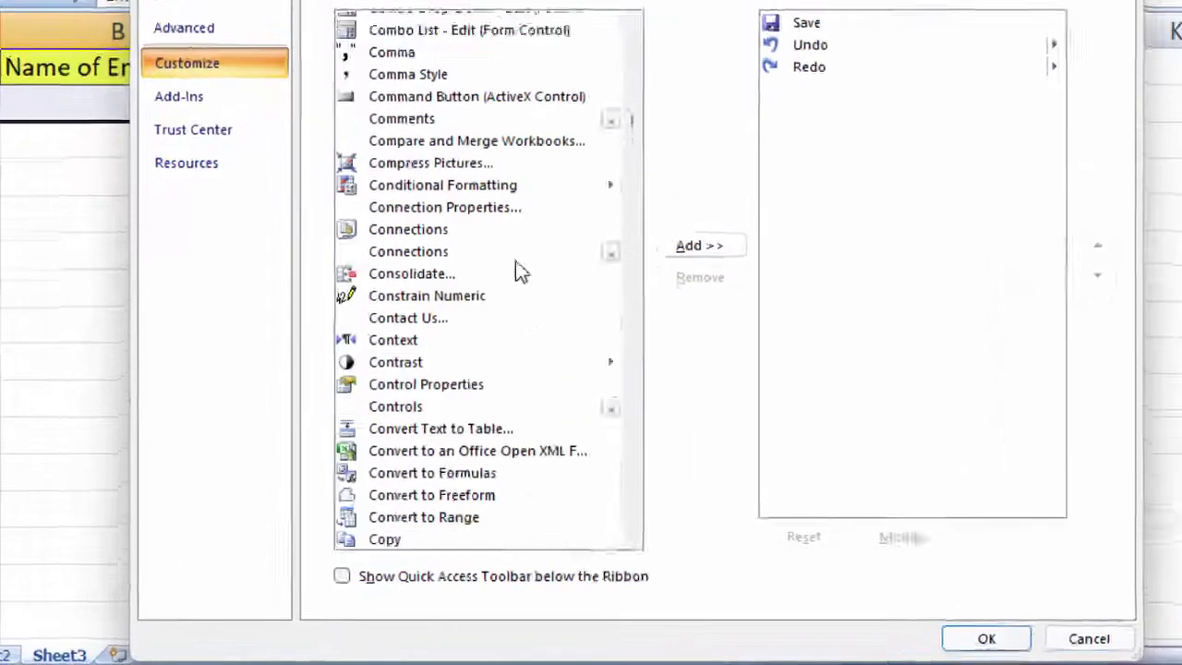
pyautogui.scroll(-8, 420, 346)
pyautogui.scroll(-6, 425, 342)
pyautogui.scroll(-9, 429, 337)
pyautogui.scroll(-7, 777, 55)
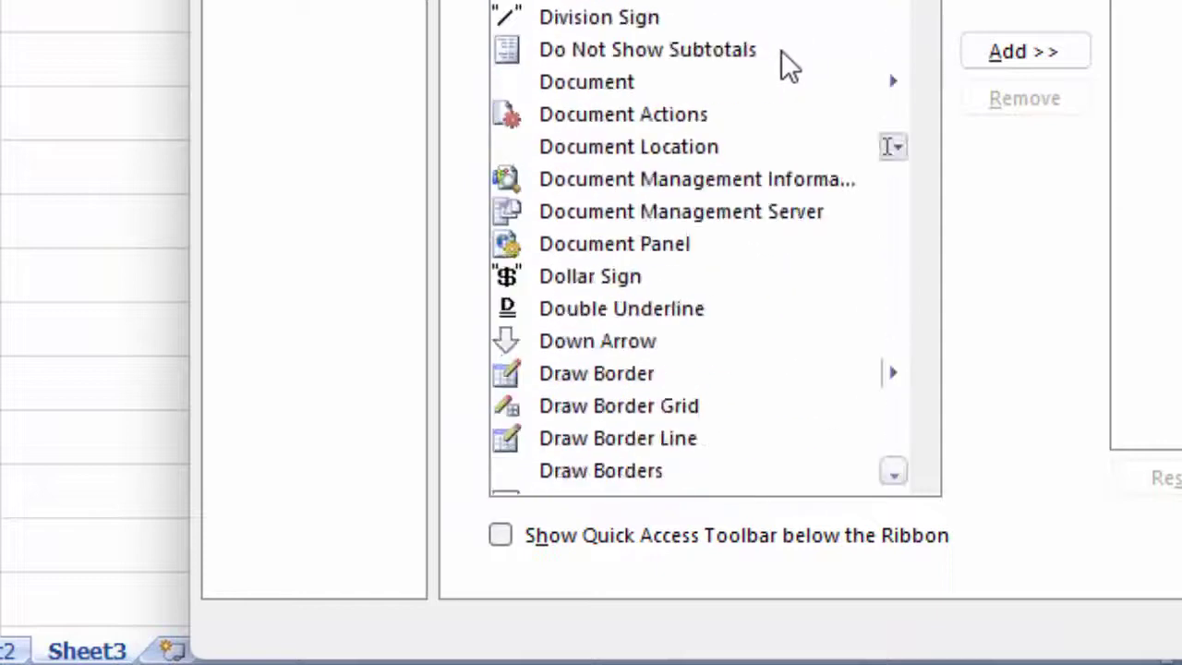
pyautogui.scroll(-7, 781, 56)
pyautogui.scroll(-5, 781, 53)
pyautogui.scroll(-6, 786, 42)
pyautogui.scroll(-5, 786, 40)
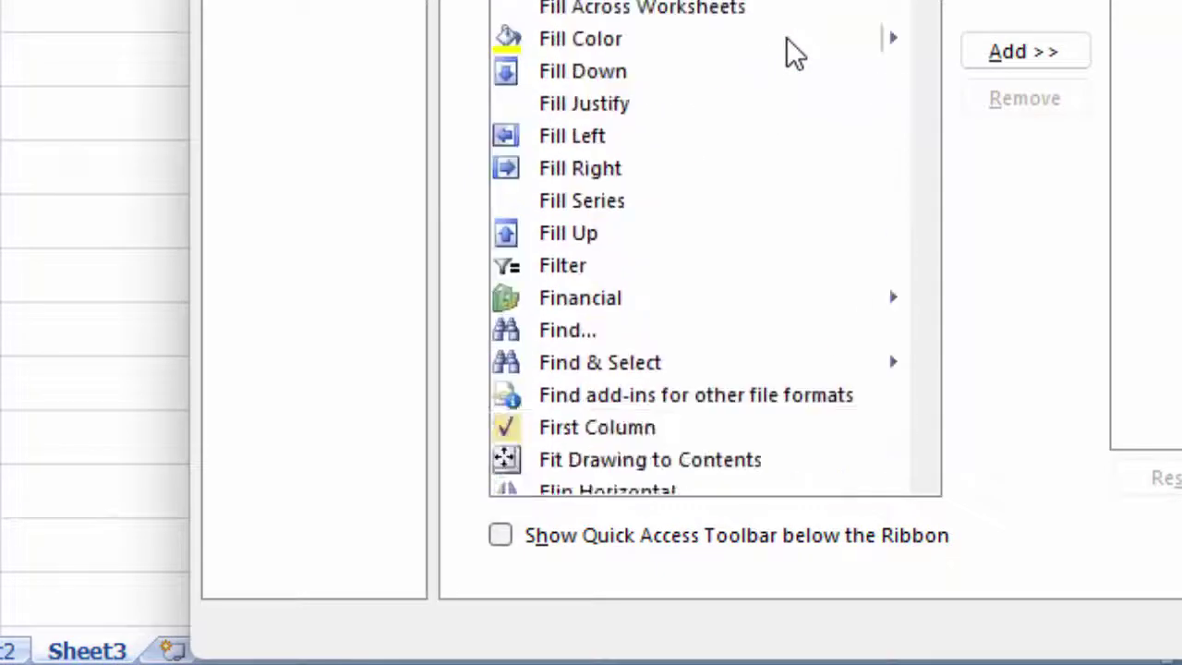
pyautogui.scroll(-5, 786, 39)
pyautogui.scroll(-3, 729, 50)
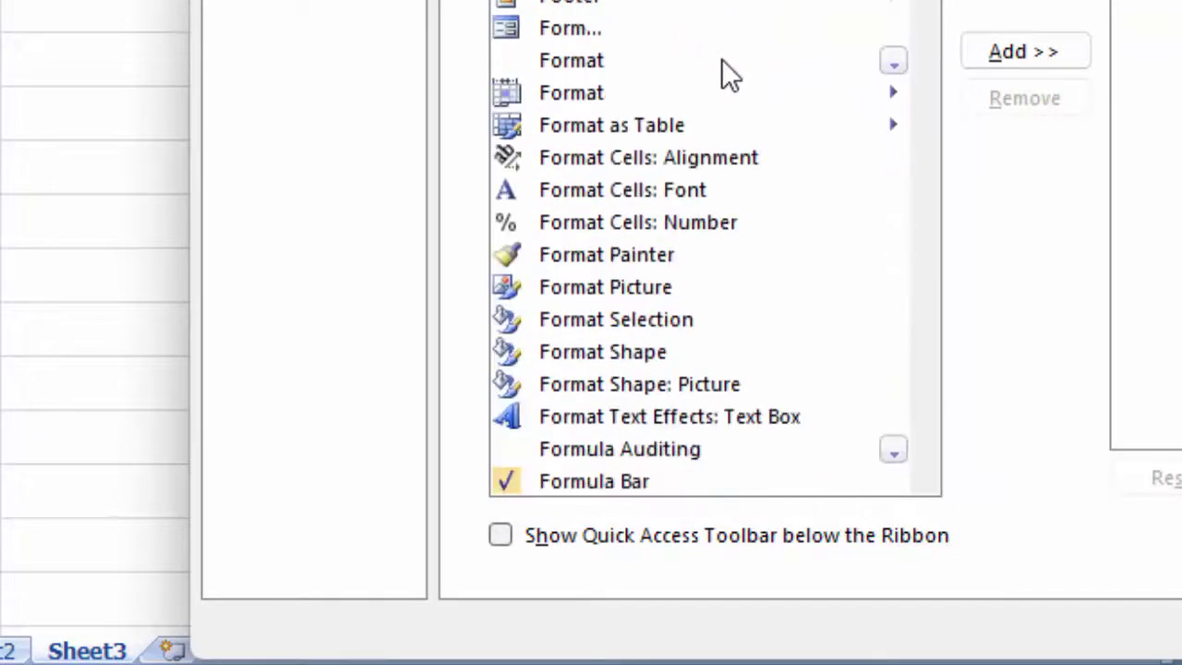
pyautogui.click(571, 30)
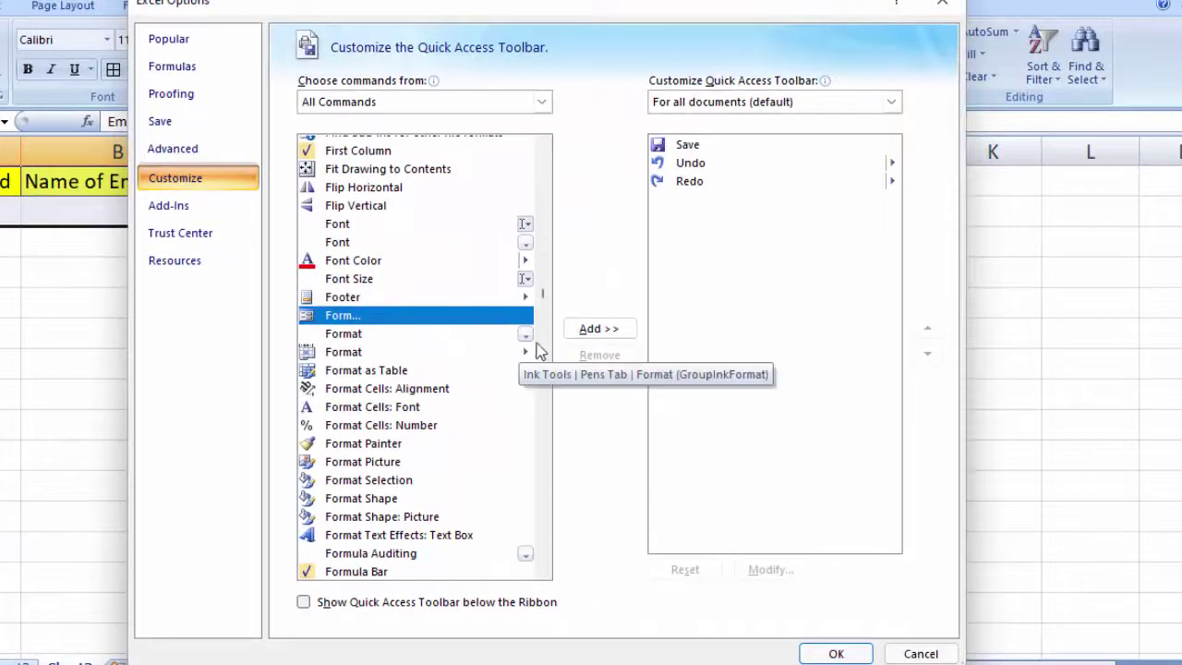
pyautogui.click(617, 331)
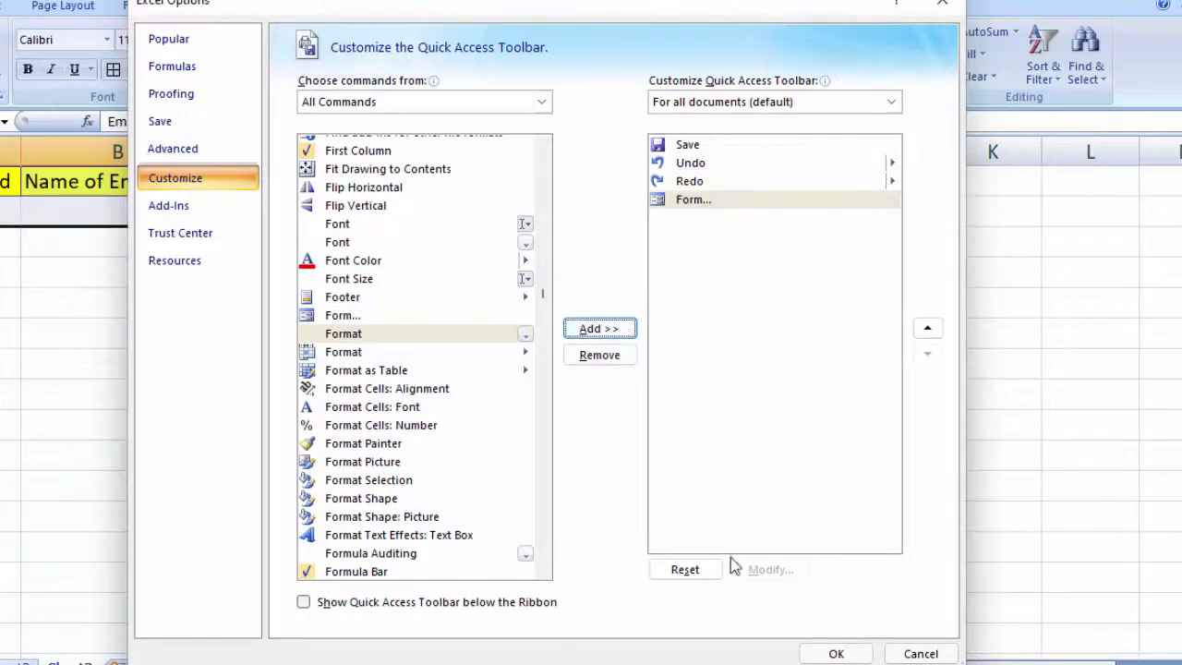
pyautogui.click(836, 653)
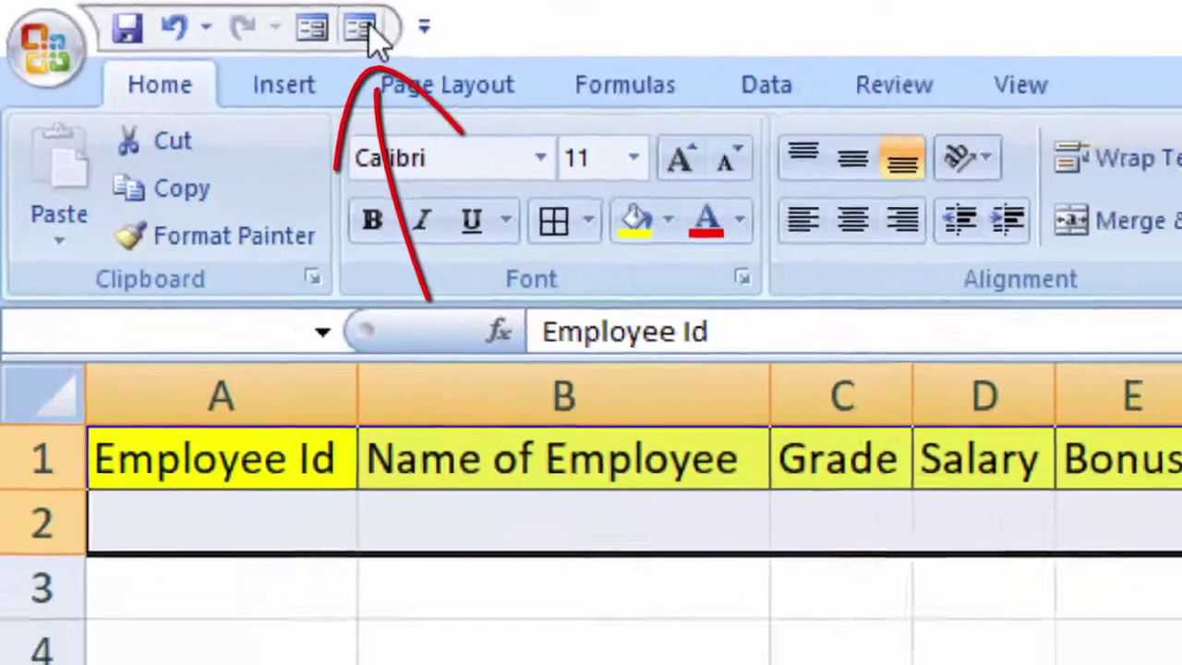
# Step: Open the data form, accept row 1 as labels, and add record Id 1, grade B, salary 10000, bonus 800
pyautogui.click(445, 35)
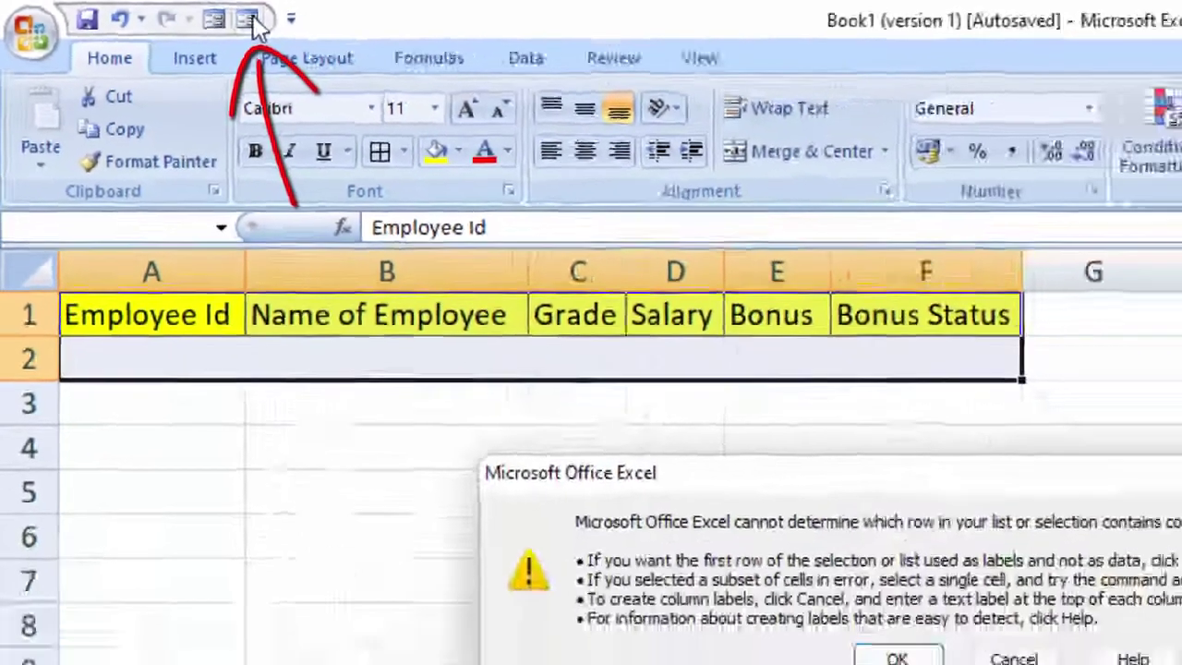
pyautogui.click(789, 580)
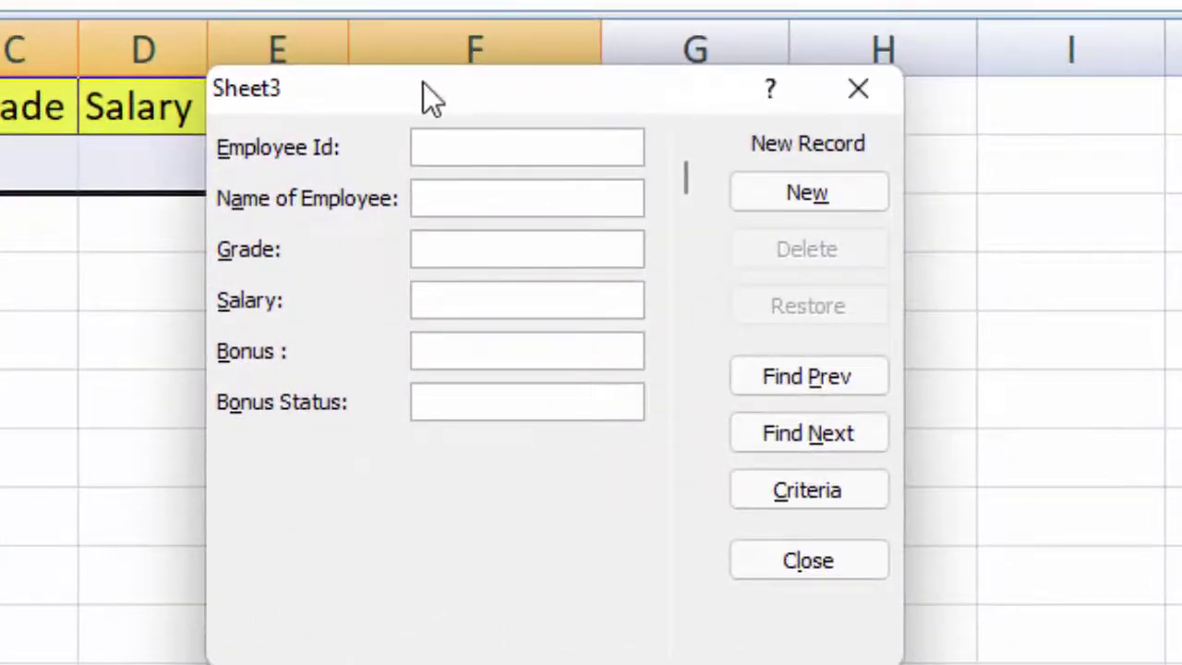
pyautogui.moveTo(429, 92); pyautogui.dragTo(1004, 55)
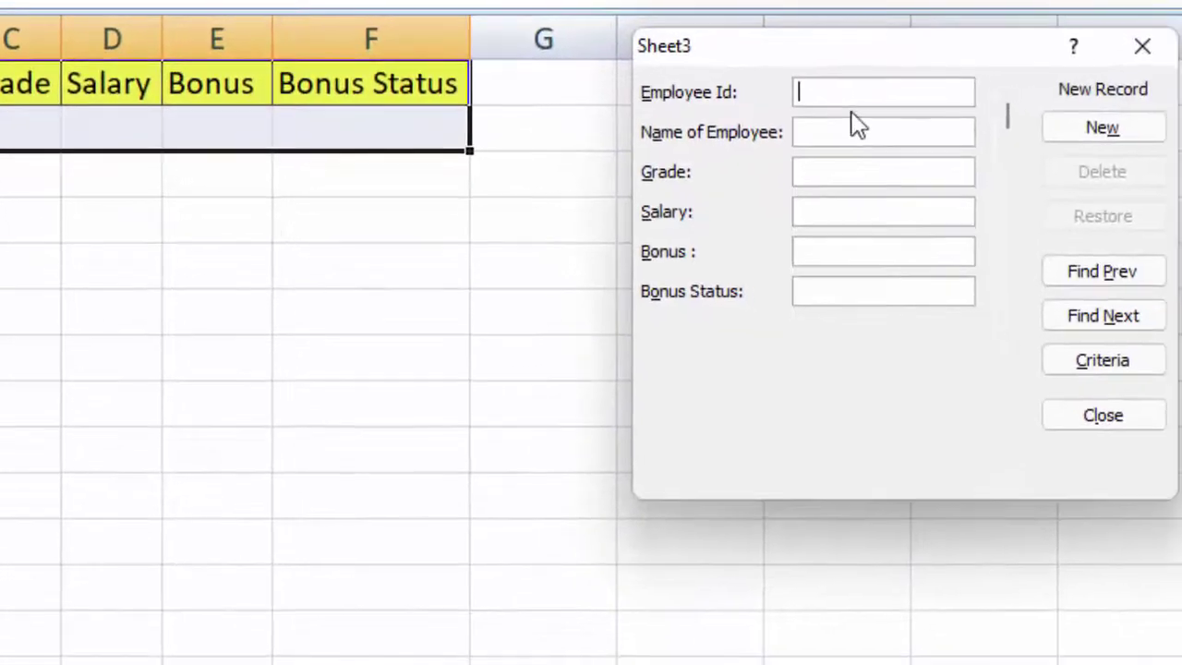
pyautogui.write('01')
pyautogui.click(800, 121)
pyautogui.write('Ram')
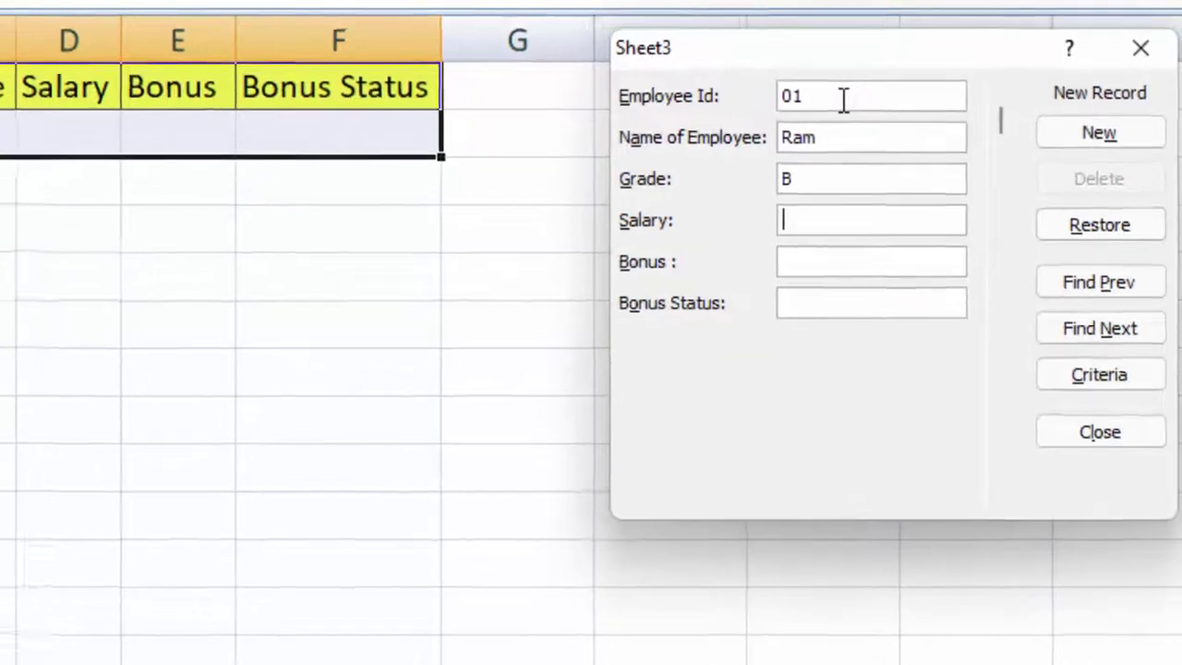
pyautogui.write('000')
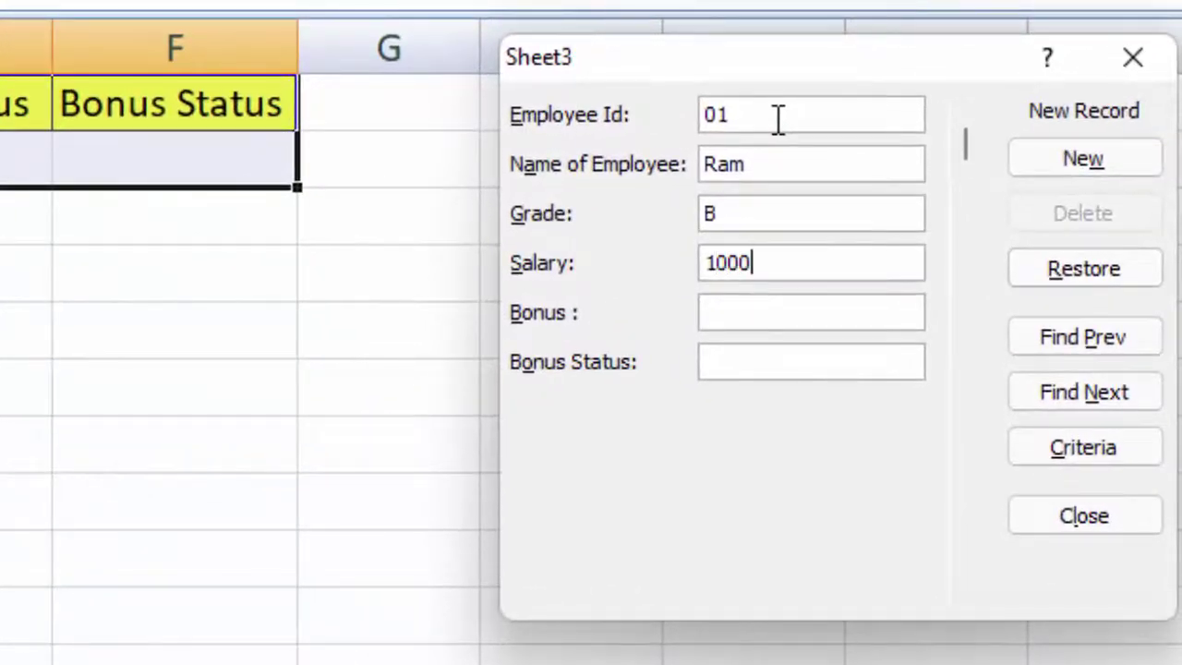
pyautogui.write('0')
pyautogui.write('800')
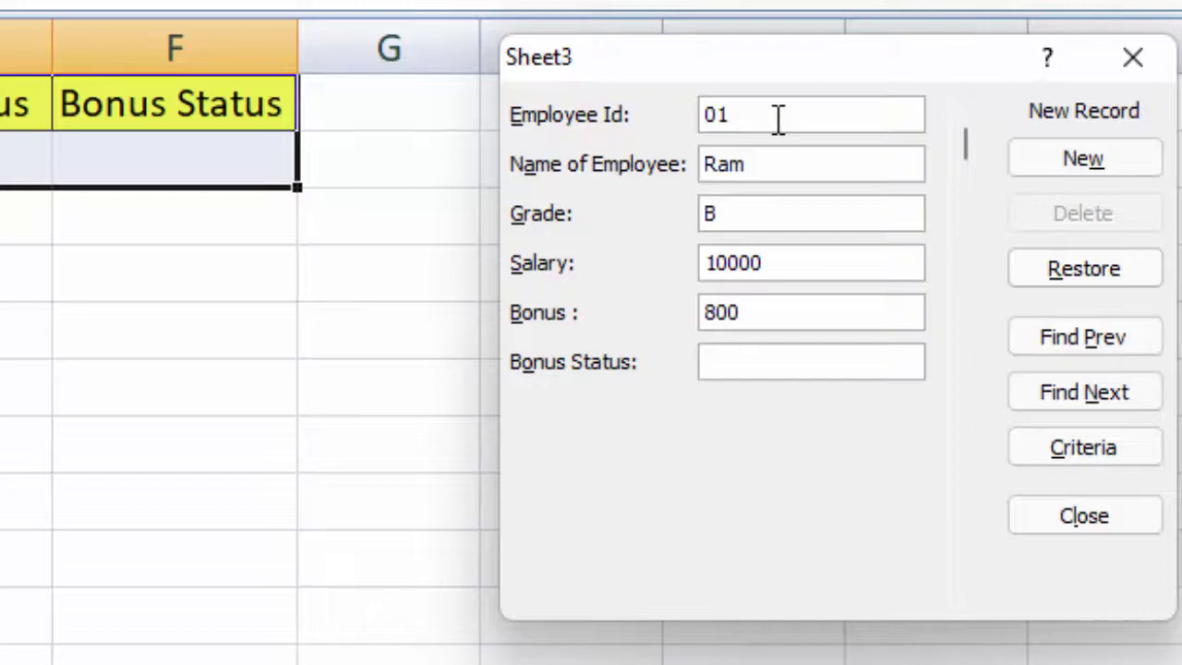
pyautogui.press('Tab')
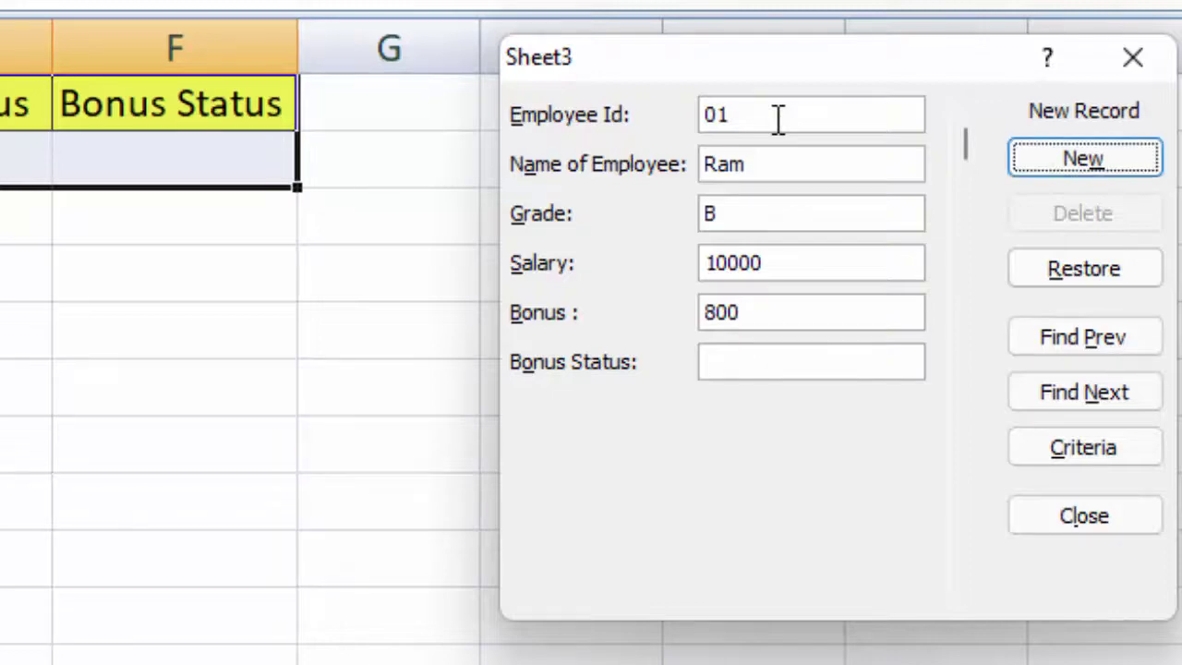
pyautogui.press('Return')
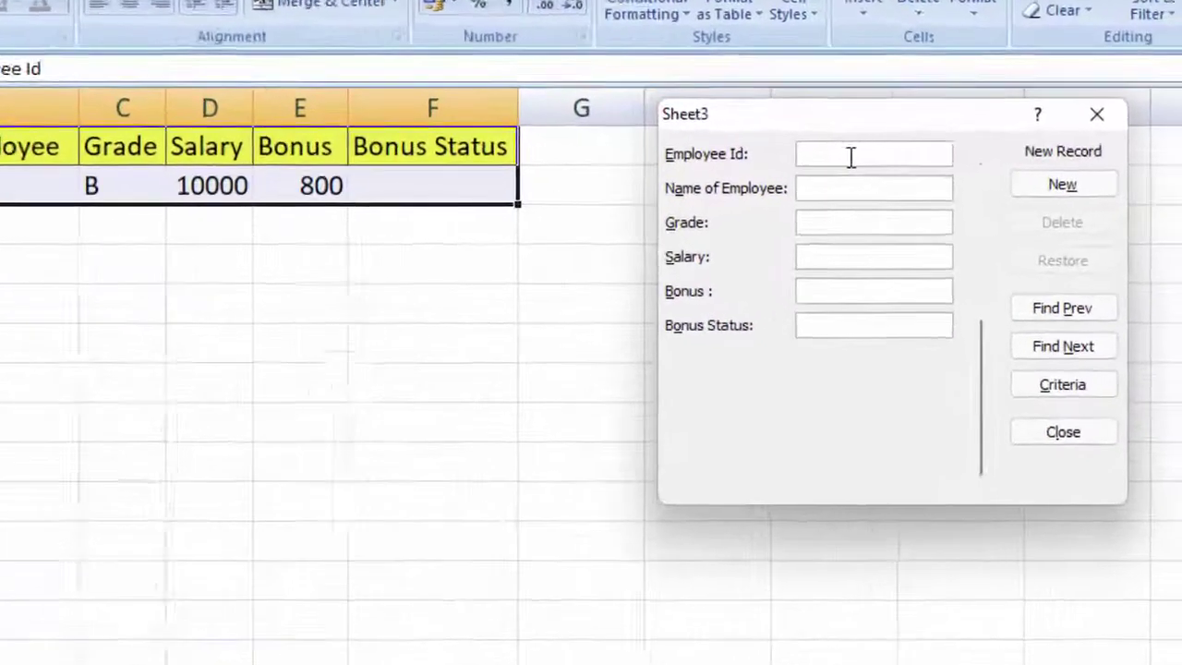
# Step: Fill in the employee's name, Id 002, grade A, salary 15000 and bonus 1000, then add the record with New
pyautogui.write('Wa')
pyautogui.press('BackSpace')
pyautogui.press('BackSpace')
pyautogui.click(960, 191)
pyautogui.write('Waseem')
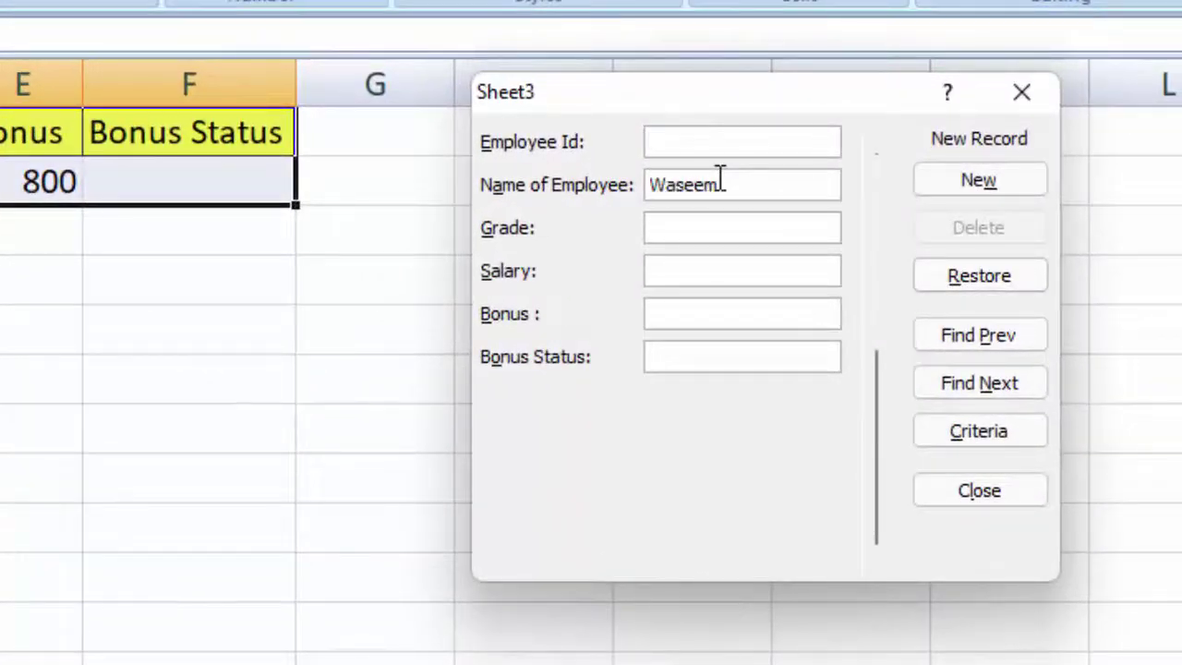
pyautogui.click(731, 143)
pyautogui.write('002')
pyautogui.press('Tab')
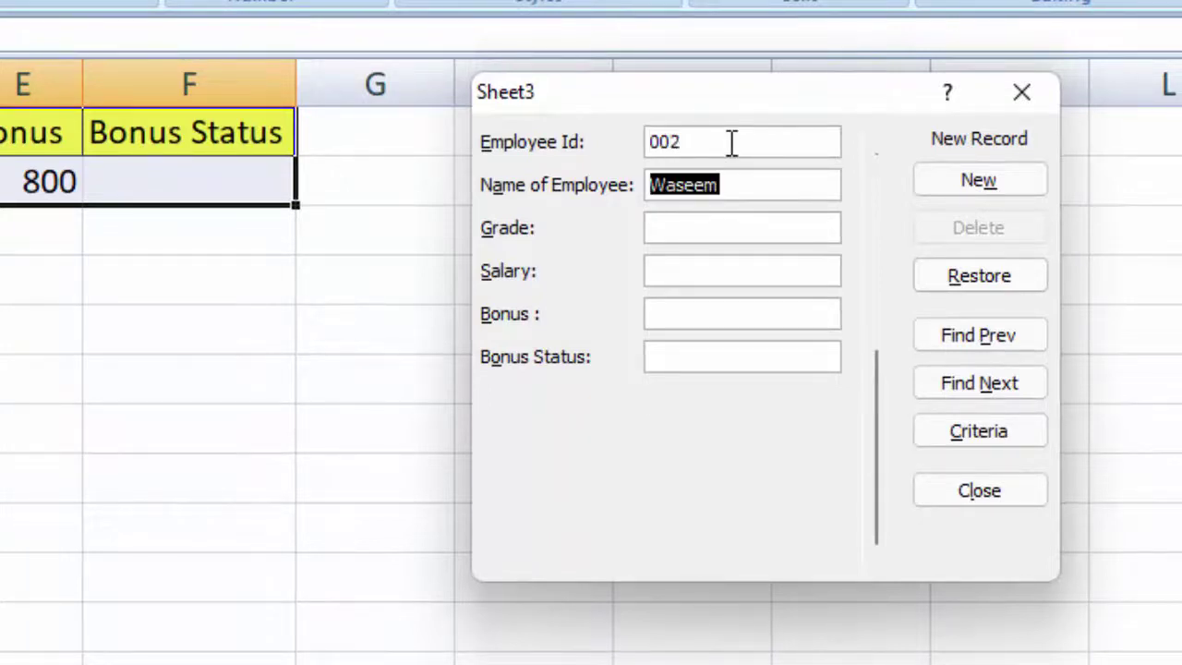
pyautogui.press('Tab')
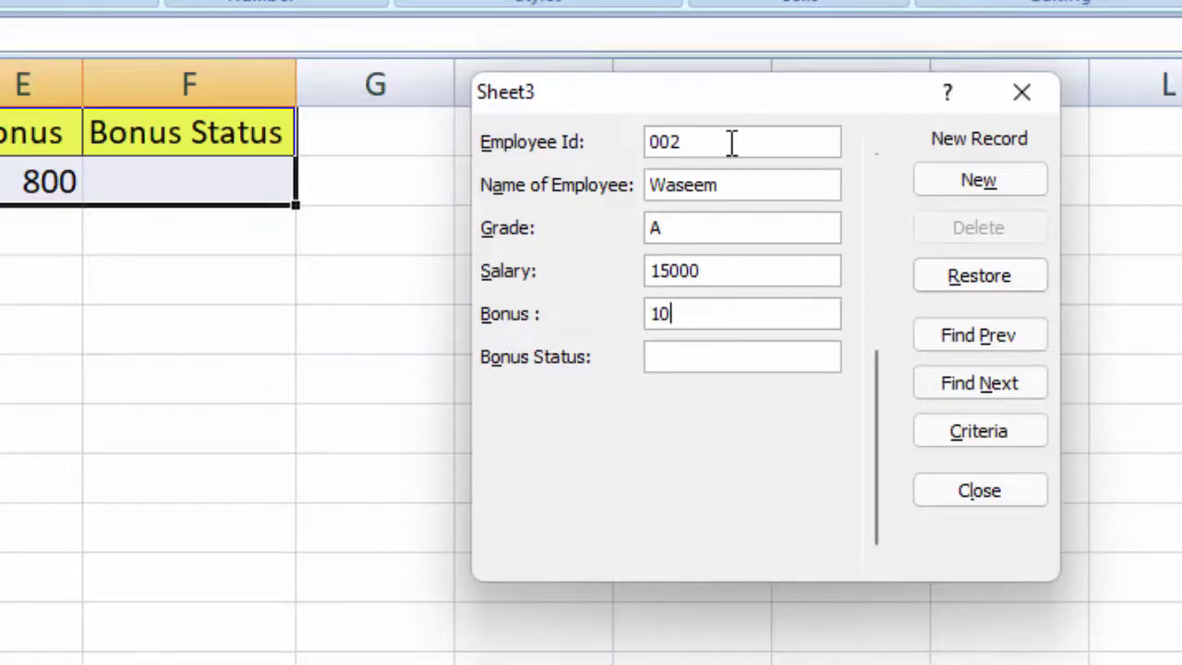
pyautogui.write('00')
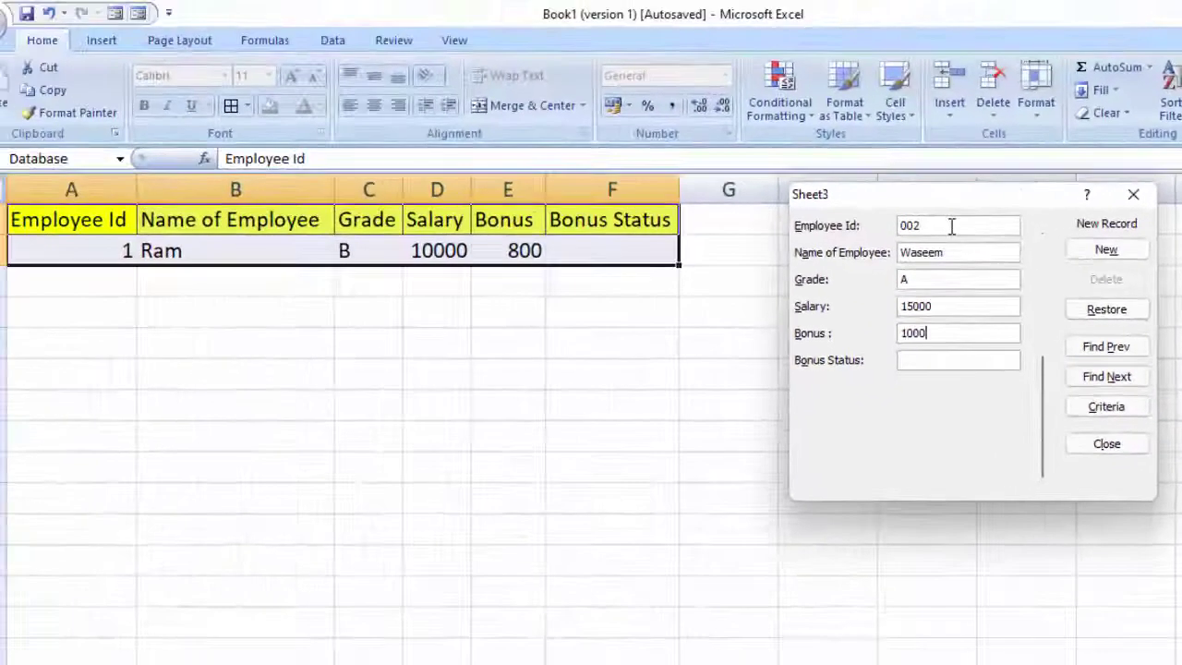
pyautogui.click(951, 361)
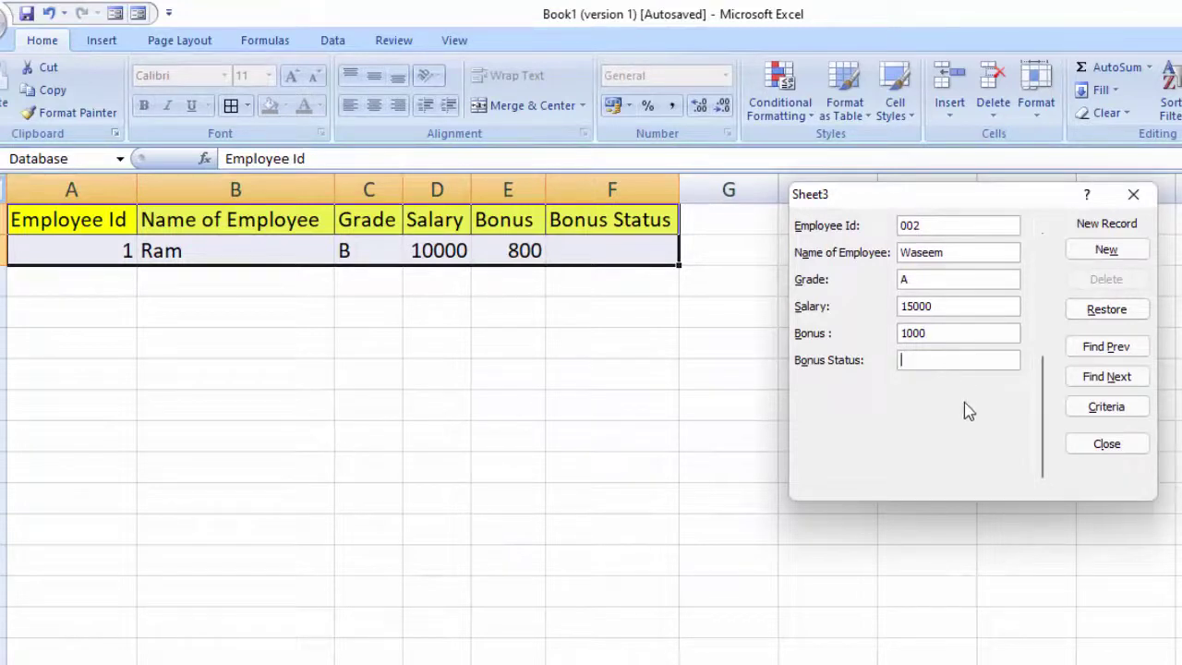
pyautogui.click(1107, 250)
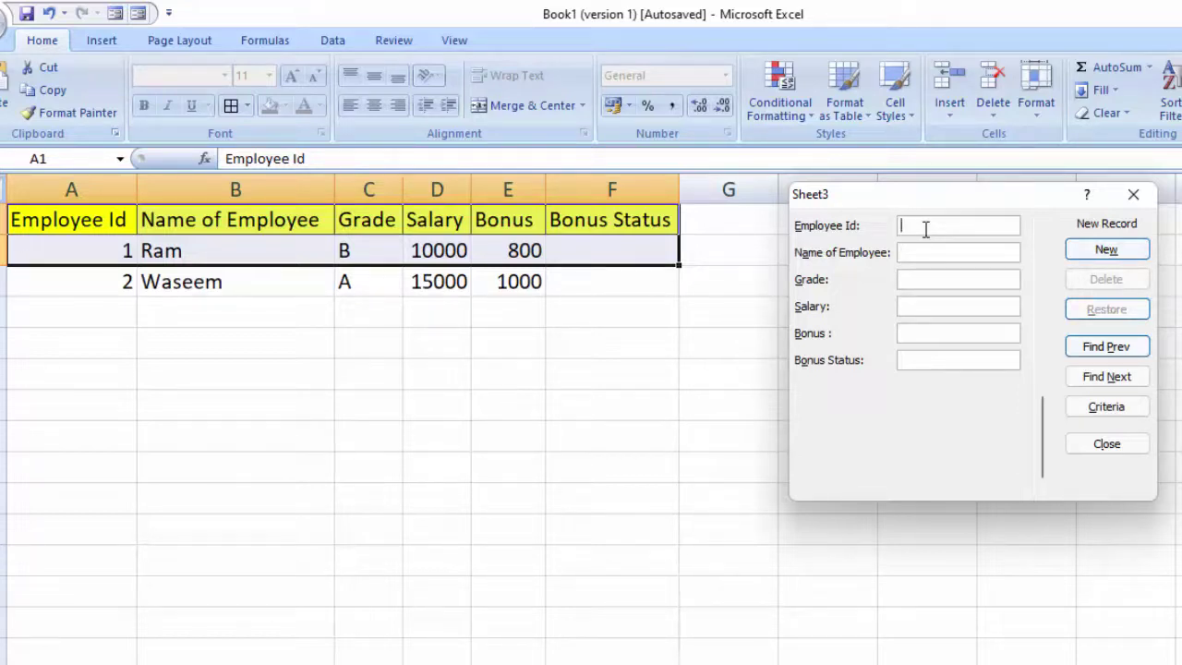
# Step: Put the data form in Criteria mode so its fields are blank for a search
pyautogui.click(1083, 415)
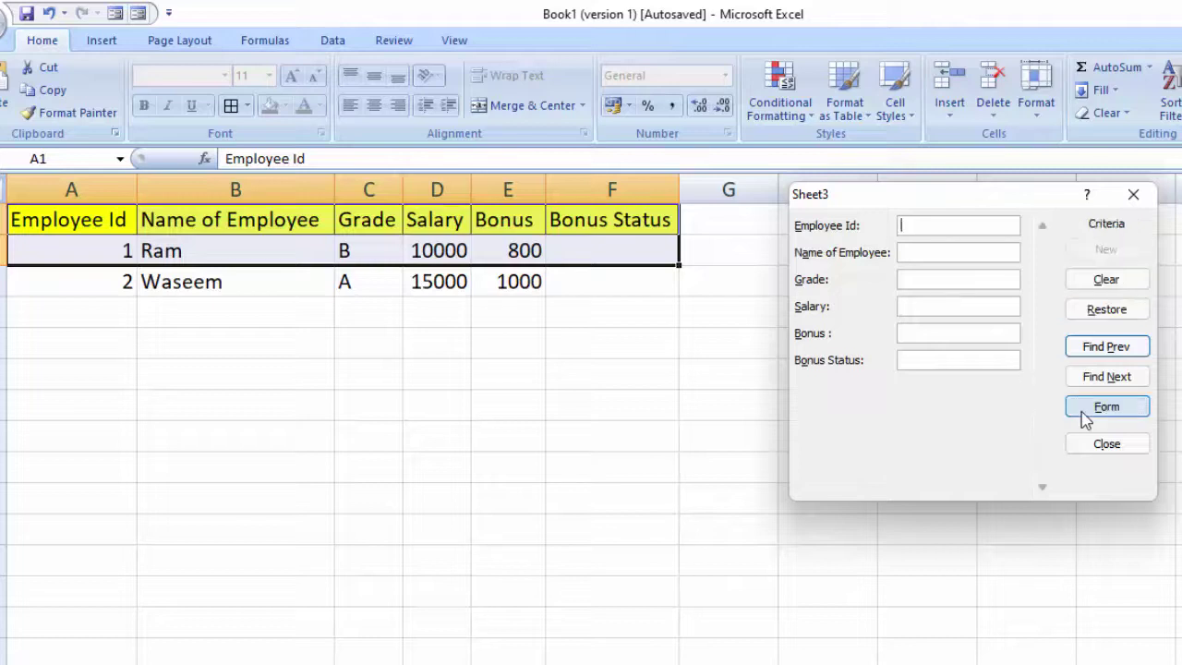